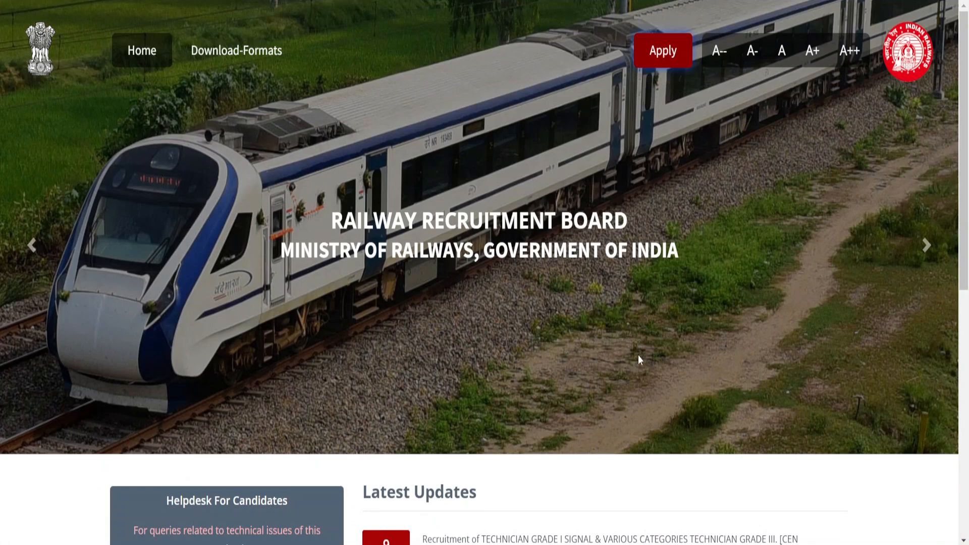
Bring up the Create An Account / Already Have An Account? options under Apply in the top bar
{"action": "mouse_move", "coordinate": [663, 46]}
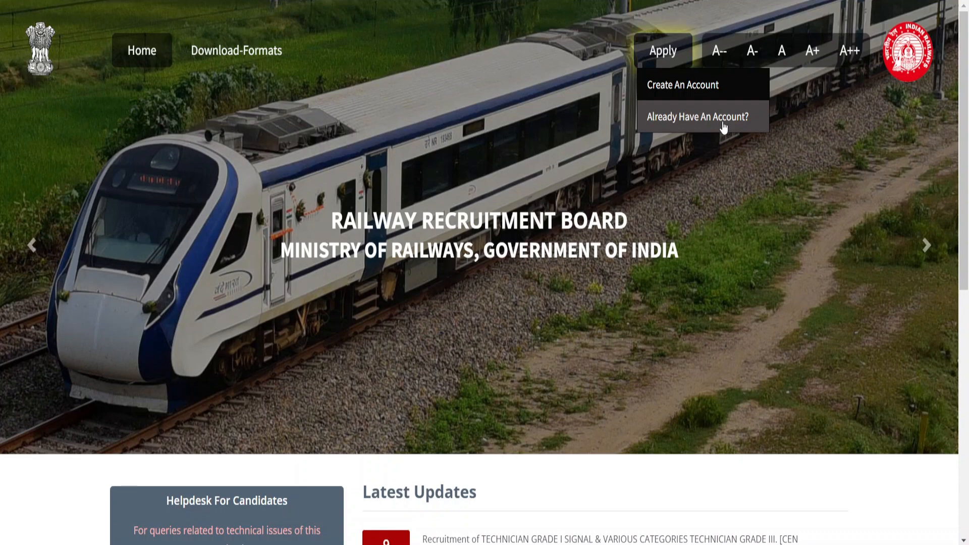
Open the new-account registration form and set Country Of Nationality to India
{"action": "left_click", "coordinate": [722, 94]}
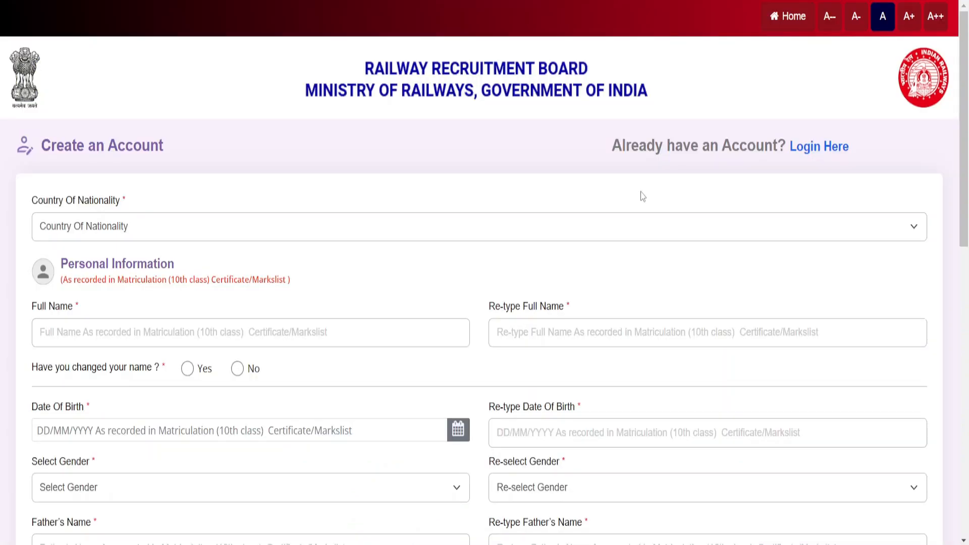
{"action": "left_click", "coordinate": [495, 238]}
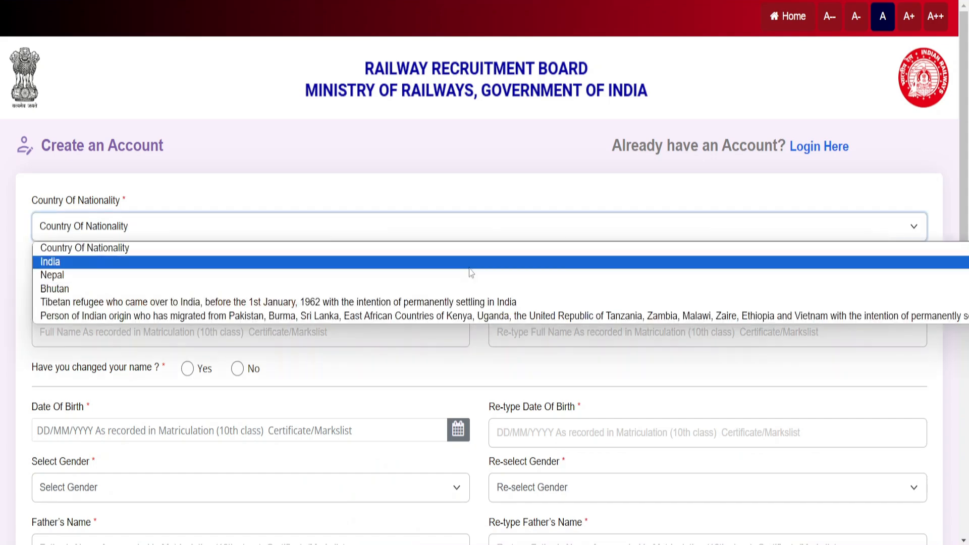
{"action": "left_click", "coordinate": [469, 264]}
{"action": "scroll", "coordinate": [469, 272], "scroll_direction": "down", "scroll_amount": 2}
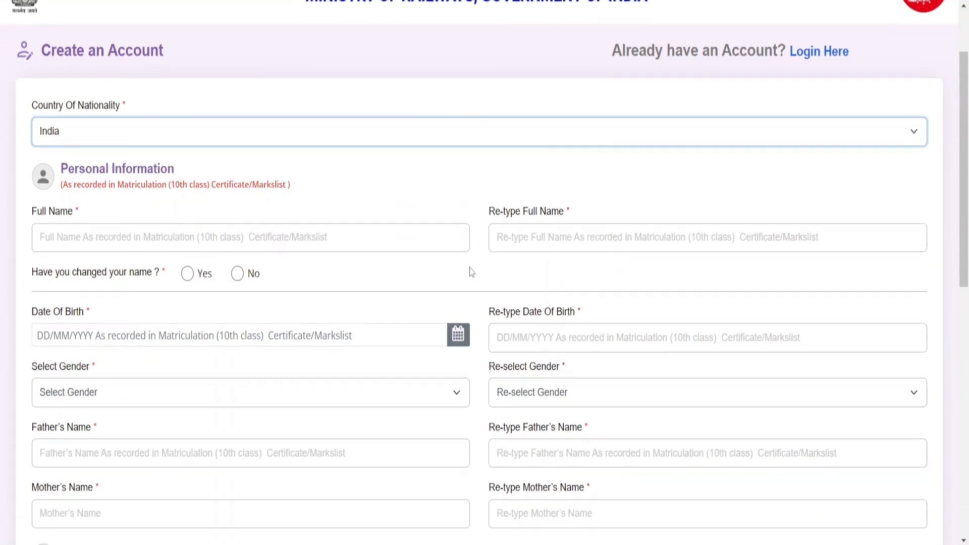
{"action": "scroll", "coordinate": [471, 273], "scroll_direction": "down", "scroll_amount": 1}
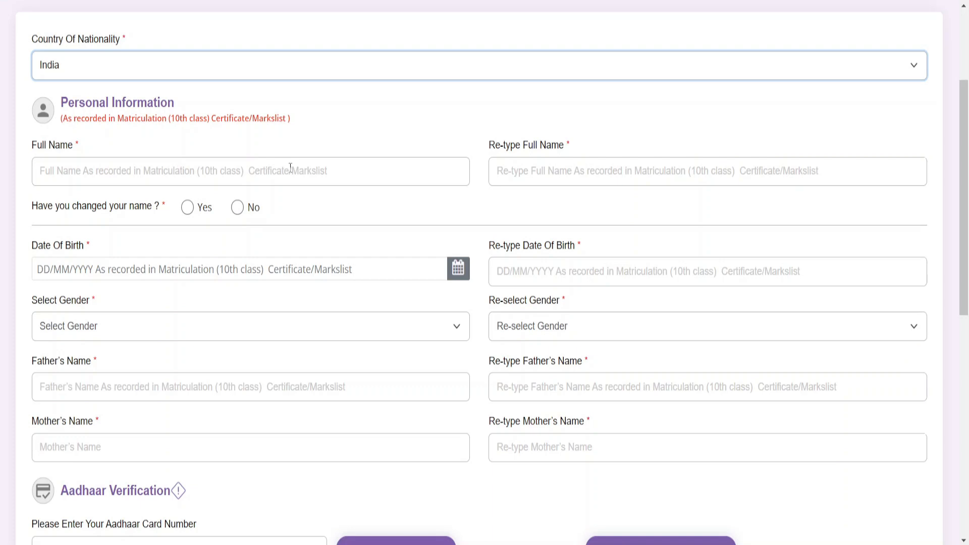
Answer No to name change and choose Male in both Select Gender and Re-select Gender
{"action": "left_click", "coordinate": [239, 209]}
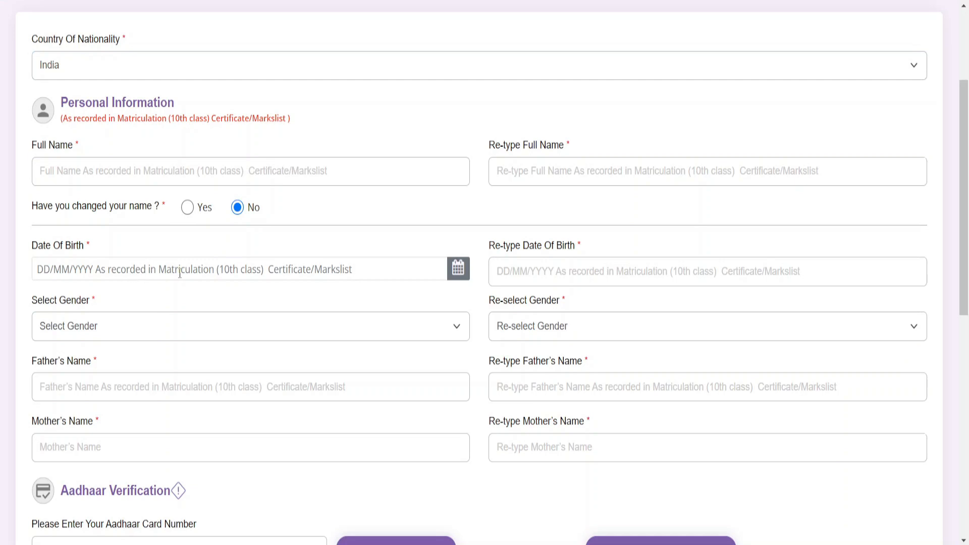
{"action": "scroll", "coordinate": [180, 273], "scroll_direction": "down", "scroll_amount": 2}
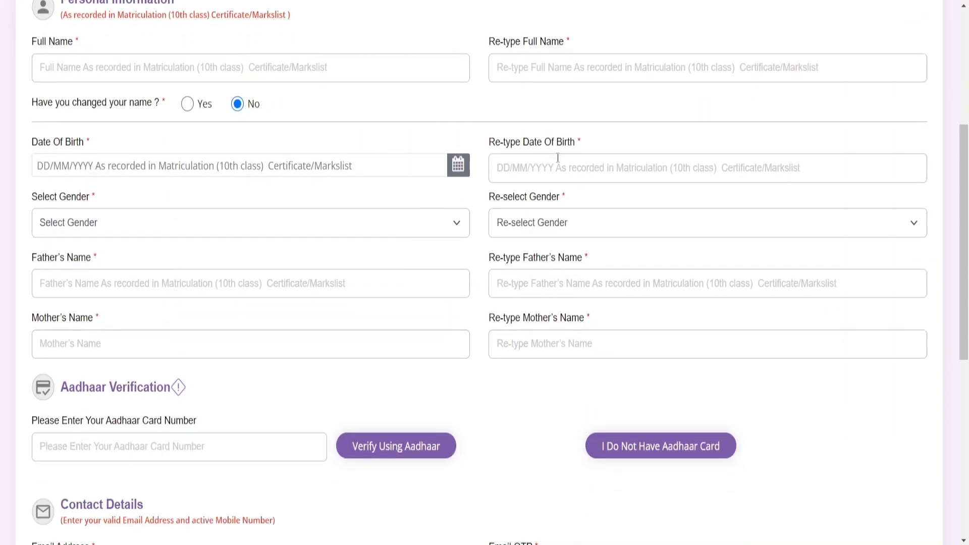
{"action": "left_click", "coordinate": [424, 225]}
{"action": "left_click", "coordinate": [362, 258]}
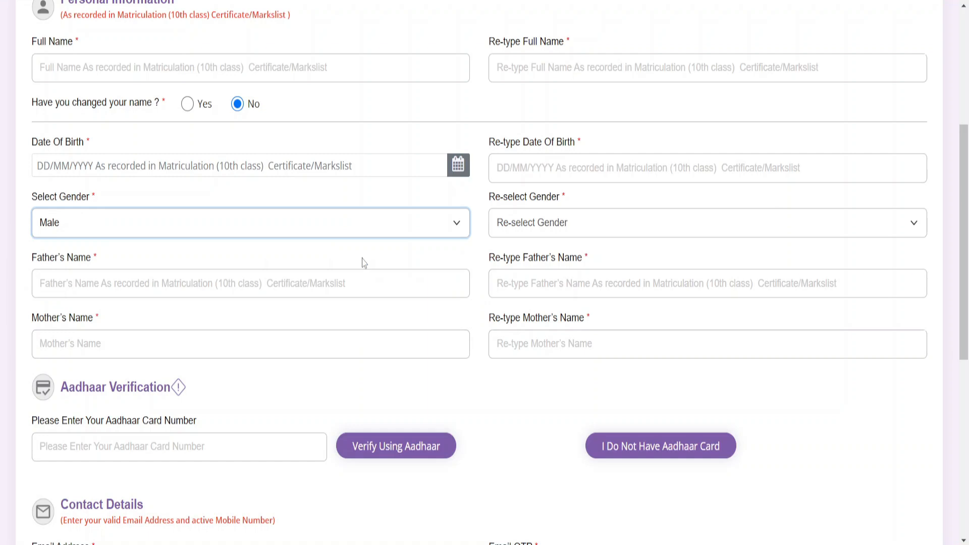
{"action": "left_click", "coordinate": [597, 225]}
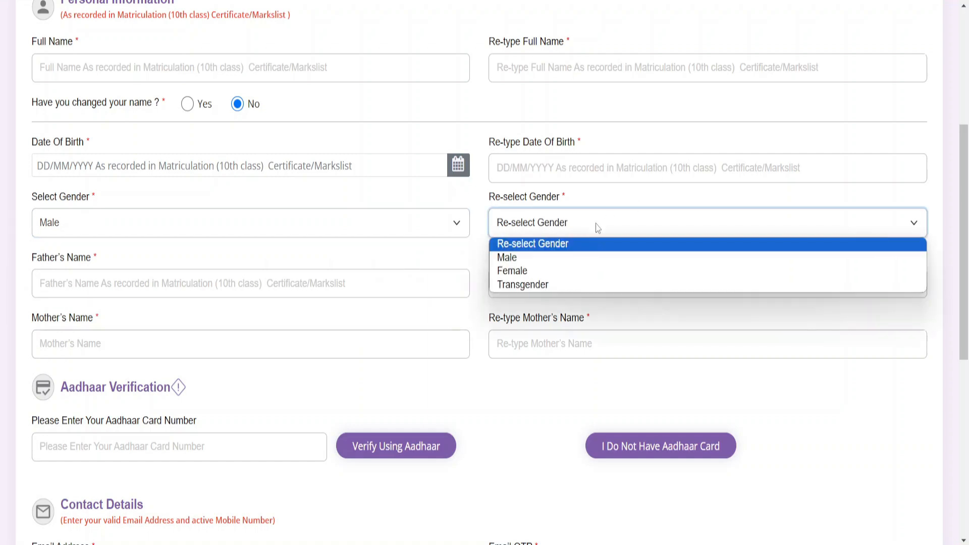
{"action": "left_click", "coordinate": [557, 263]}
Place the cursor in the father's name field and scroll further down the form
{"action": "scroll", "coordinate": [571, 220], "scroll_direction": "down", "scroll_amount": 1}
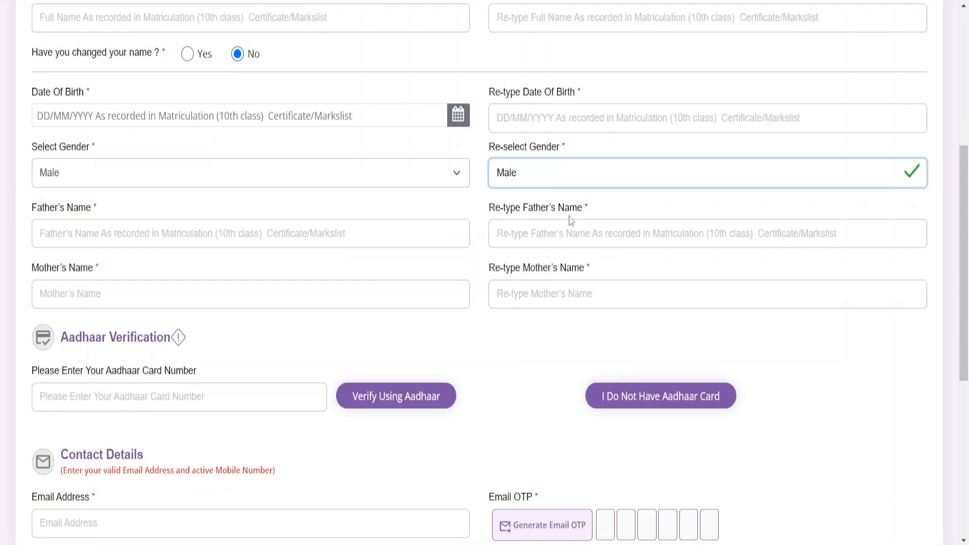
{"action": "left_click", "coordinate": [310, 243]}
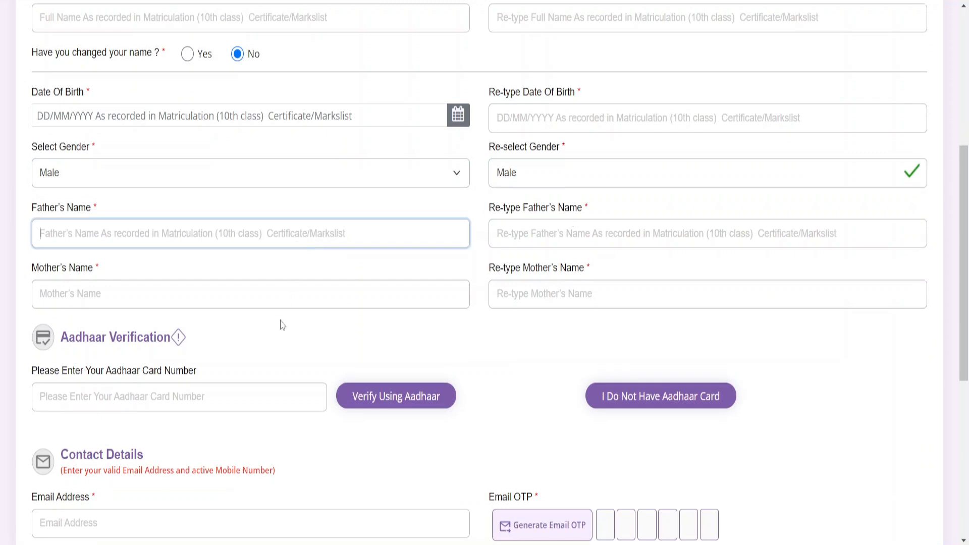
{"action": "scroll", "coordinate": [573, 289], "scroll_direction": "down", "scroll_amount": 1}
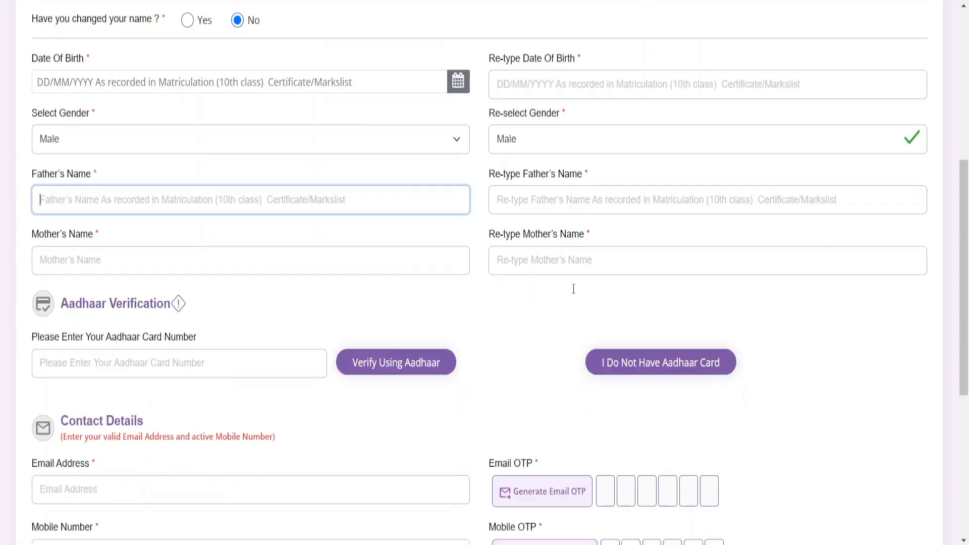
{"action": "scroll", "coordinate": [574, 289], "scroll_direction": "down", "scroll_amount": 2}
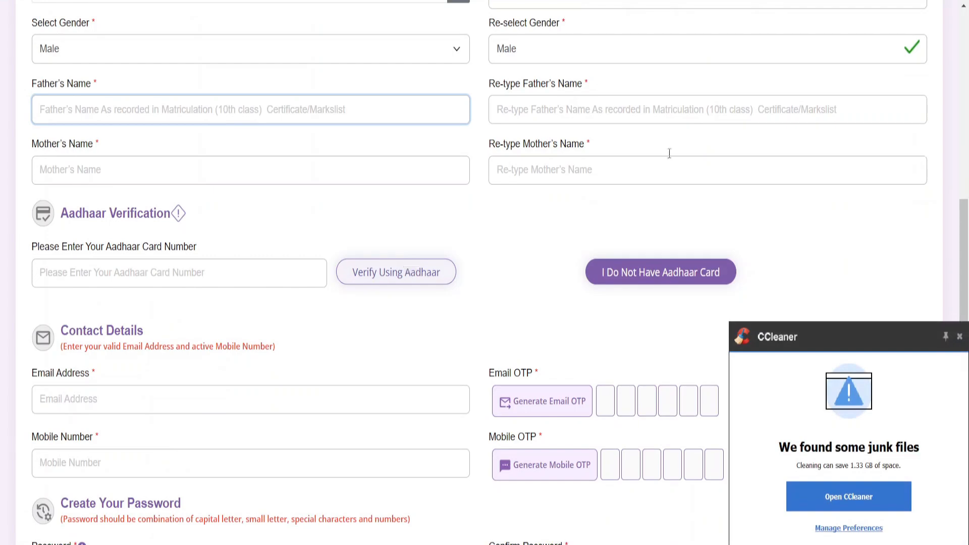
Dismiss the CCleaner popup, choose I Do Not Have Aadhaar Card, and confirm in the Information dialog
{"action": "left_click", "coordinate": [960, 337]}
{"action": "left_click", "coordinate": [707, 270]}
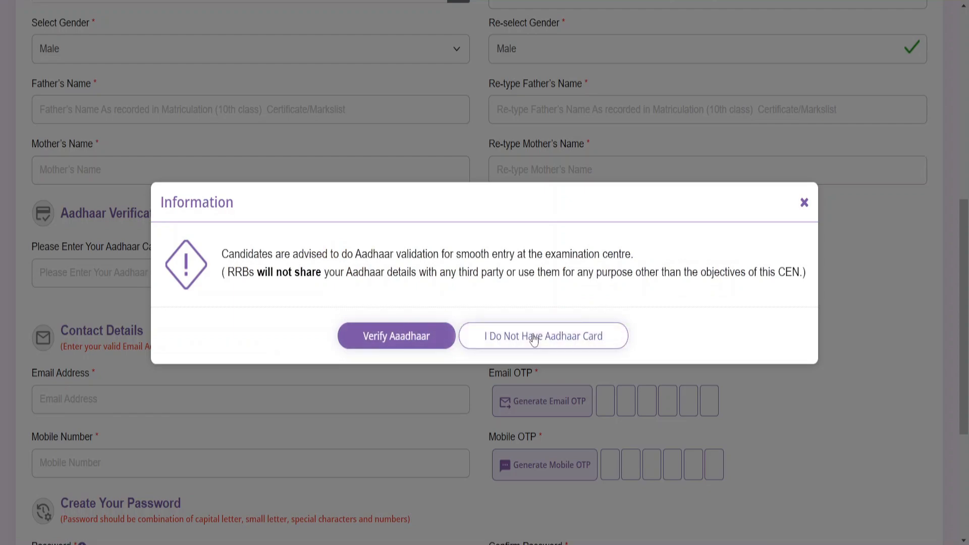
{"action": "left_click", "coordinate": [534, 338]}
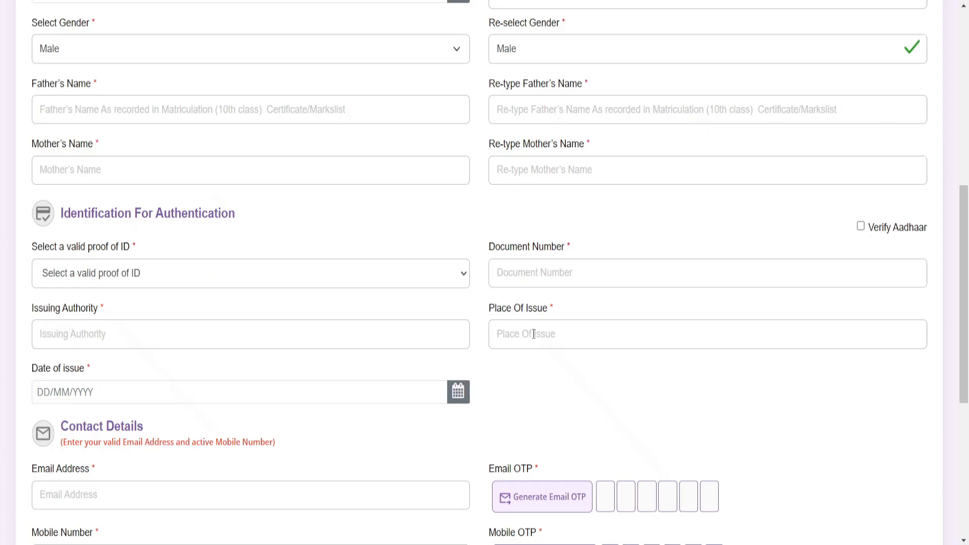
{"action": "left_click", "coordinate": [388, 269]}
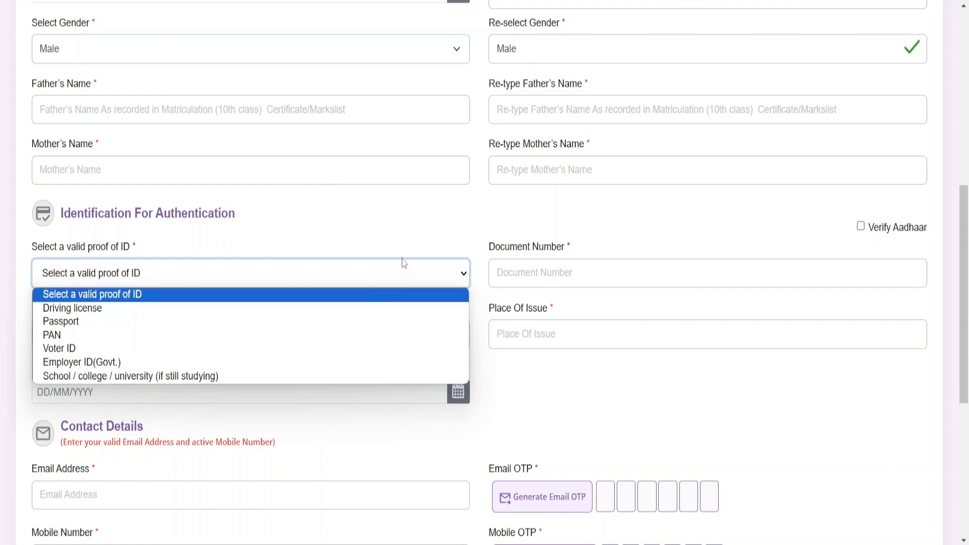
{"action": "left_click", "coordinate": [427, 234]}
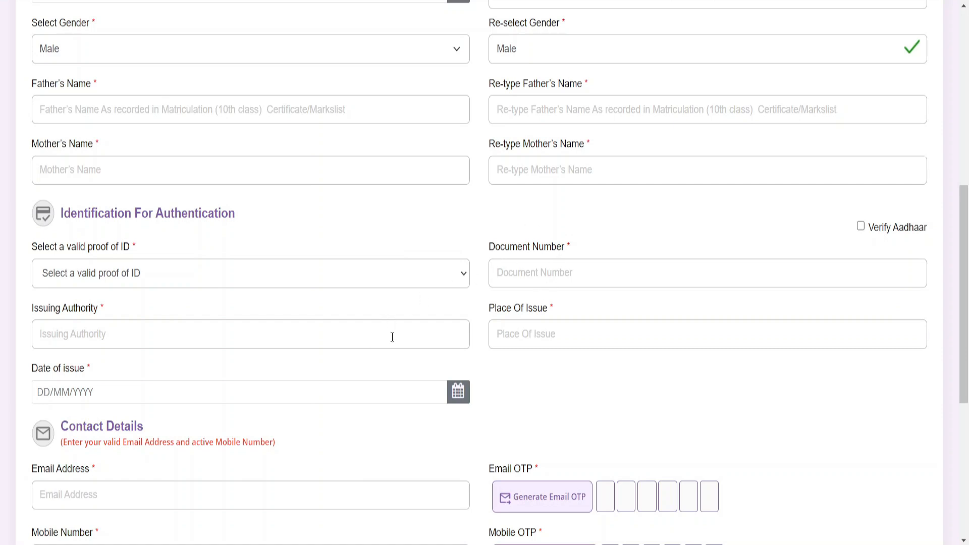
{"action": "scroll", "coordinate": [454, 343], "scroll_direction": "down", "scroll_amount": 1}
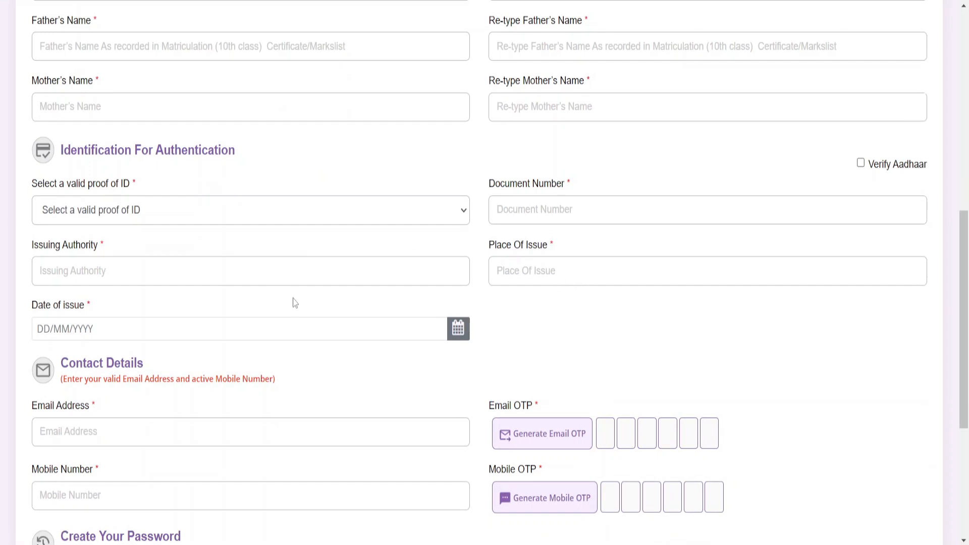
{"action": "left_click", "coordinate": [457, 337]}
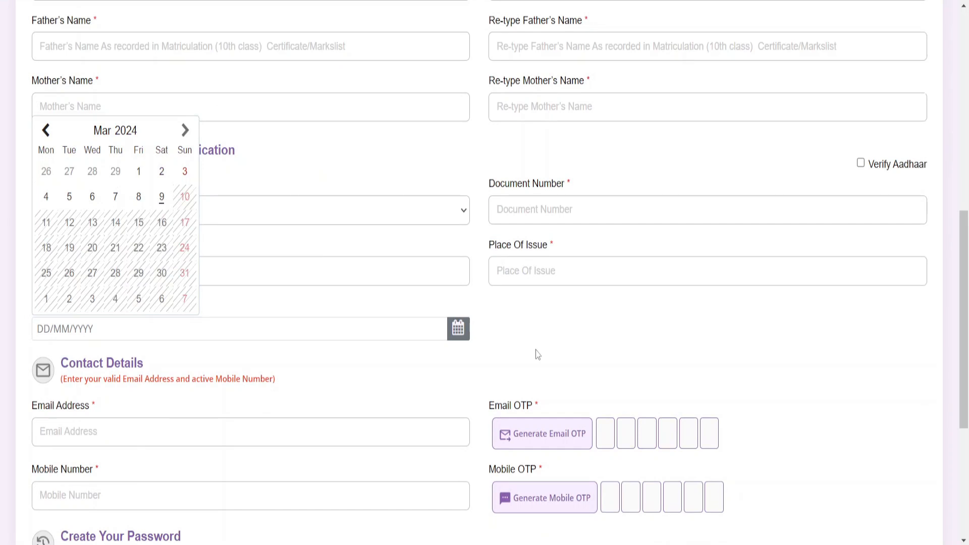
{"action": "left_click_drag", "start_coordinate": [534, 348], "coordinate": [429, 321]}
{"action": "scroll", "coordinate": [430, 321], "scroll_direction": "down", "scroll_amount": 3}
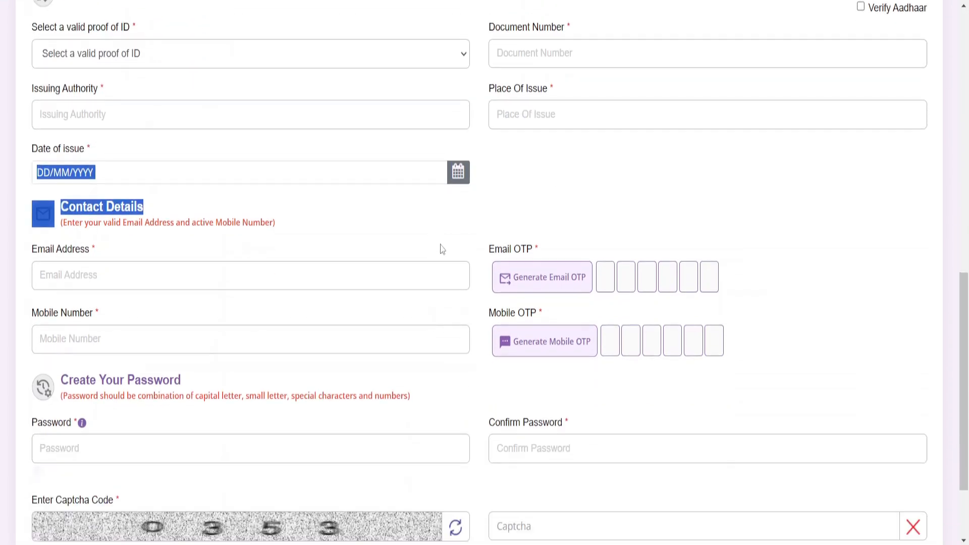
{"action": "left_click", "coordinate": [441, 248]}
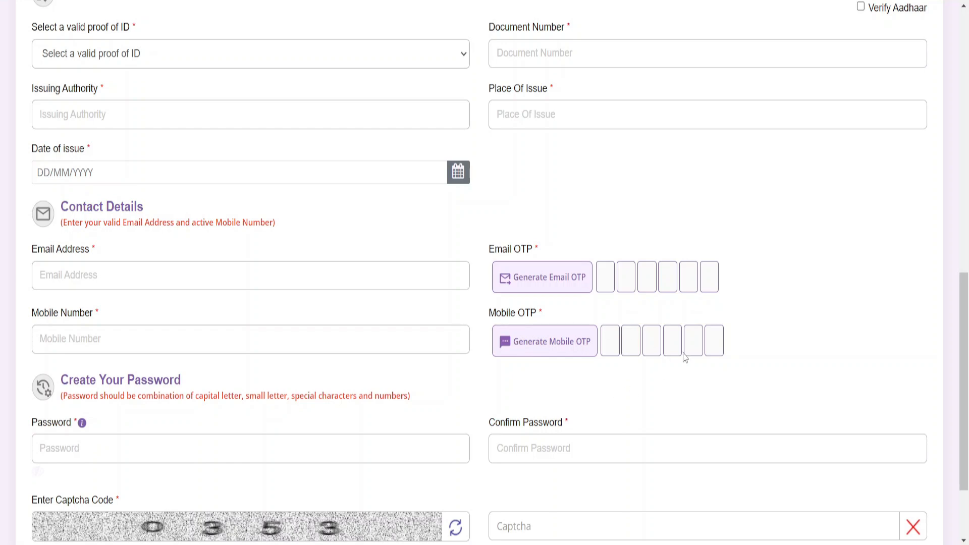
{"action": "scroll", "coordinate": [703, 360], "scroll_direction": "down", "scroll_amount": 3}
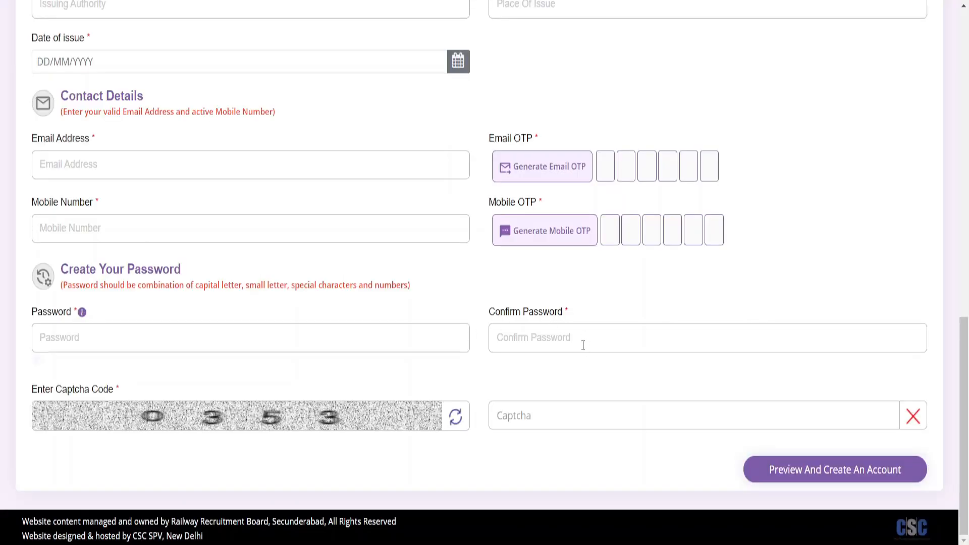
Preview the registration details, tick the re-check box, and create the account with Proceed
{"action": "left_click", "coordinate": [801, 468]}
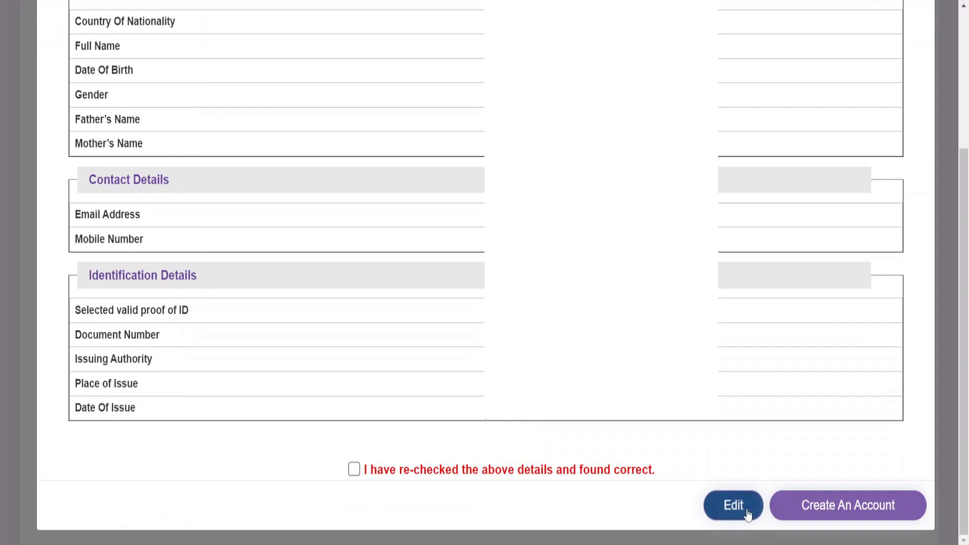
{"action": "left_click", "coordinate": [354, 469]}
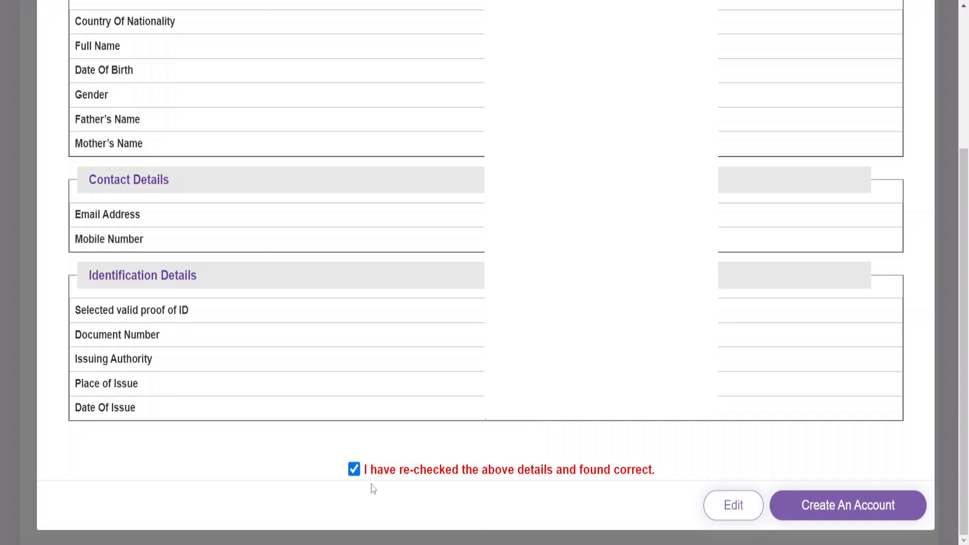
{"action": "left_click", "coordinate": [862, 507]}
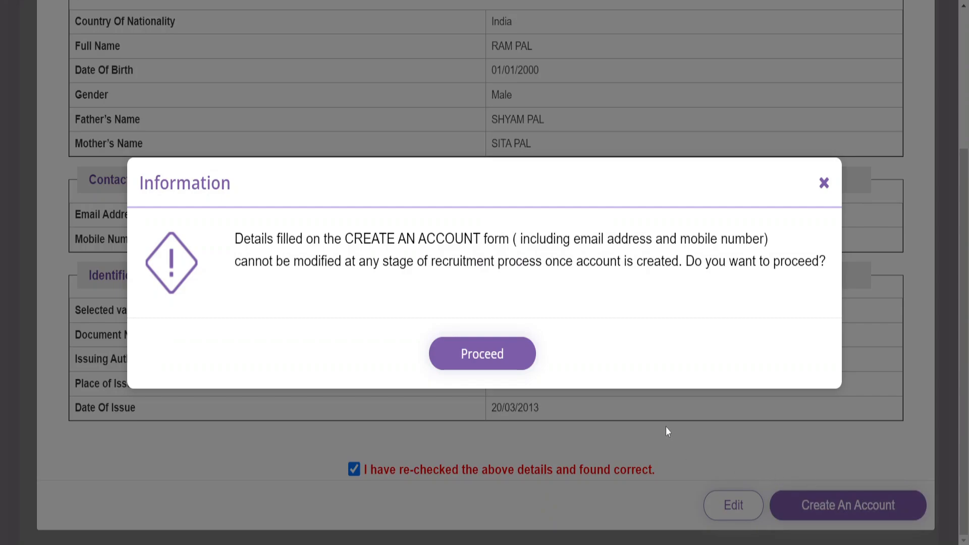
{"action": "left_click", "coordinate": [479, 352]}
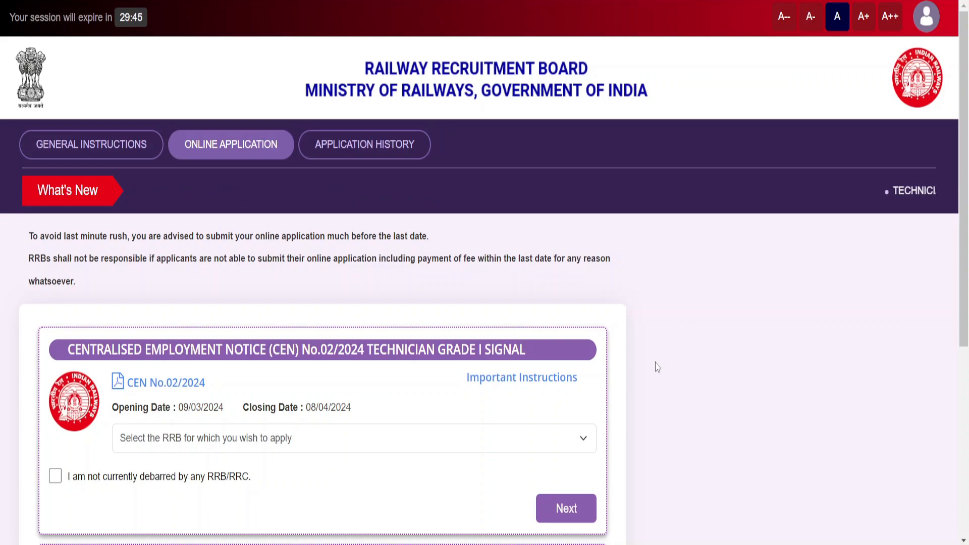
Select Kolkata as the RRB for Technician Grade I Signal and declare not debarred by any RRB/RRC
{"action": "scroll", "coordinate": [658, 367], "scroll_direction": "down", "scroll_amount": 2}
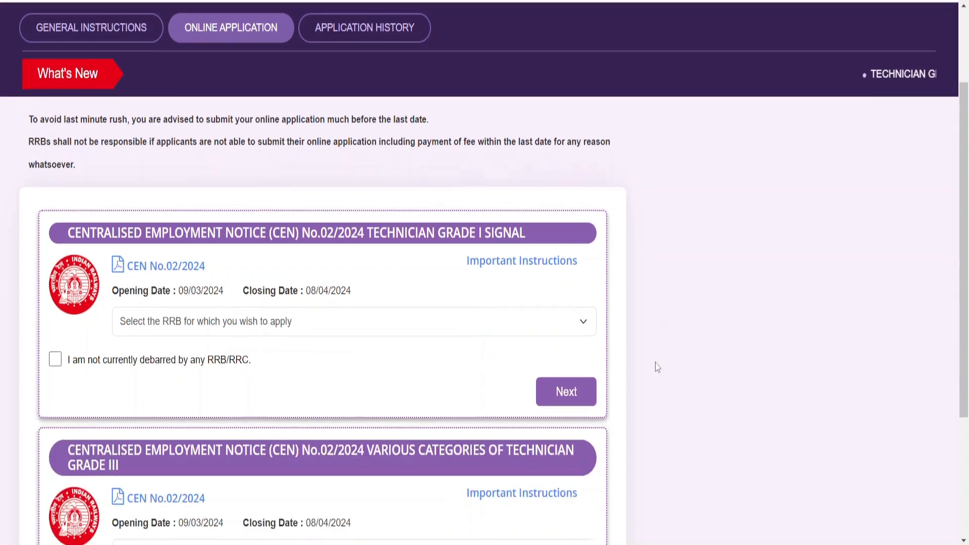
{"action": "scroll", "coordinate": [658, 367], "scroll_direction": "down", "scroll_amount": 2}
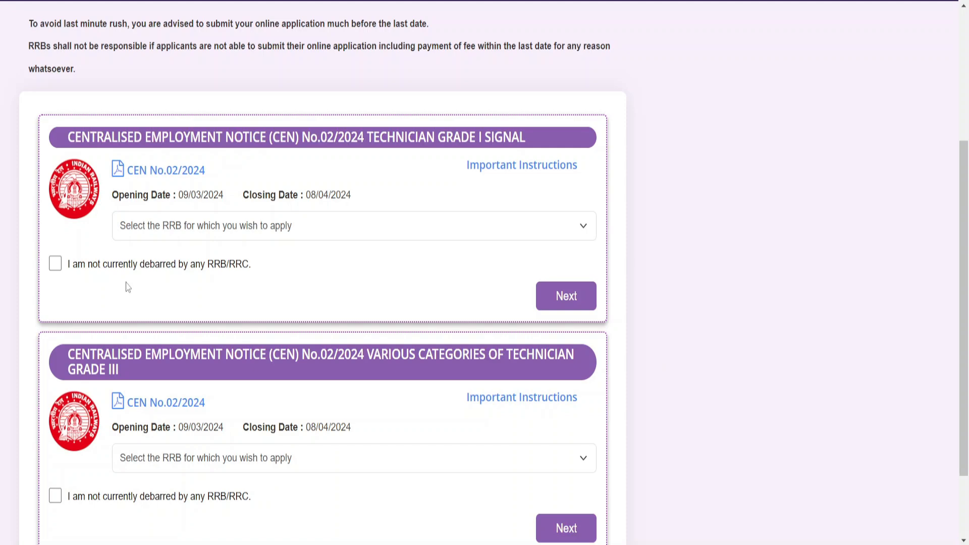
{"action": "left_click", "coordinate": [245, 227]}
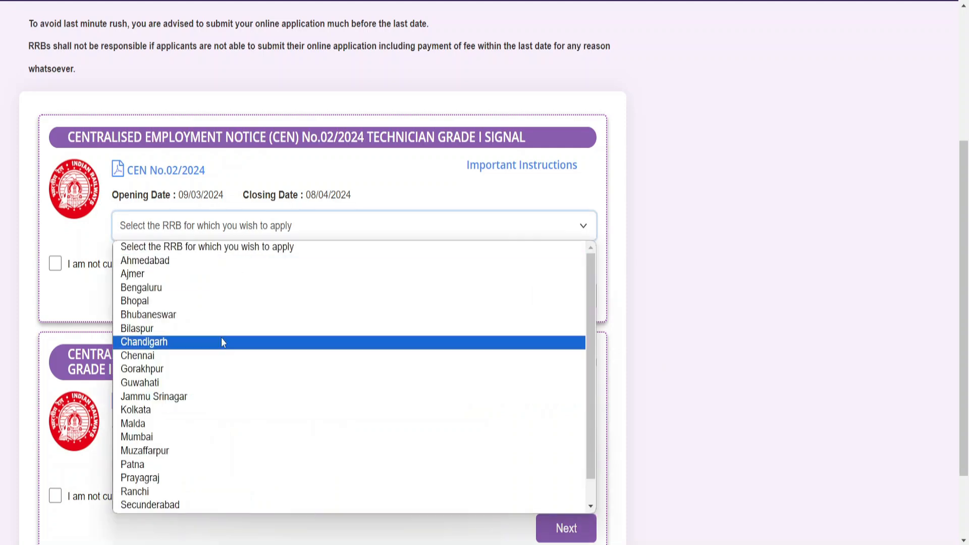
{"action": "scroll", "coordinate": [221, 337], "scroll_direction": "down", "scroll_amount": 1}
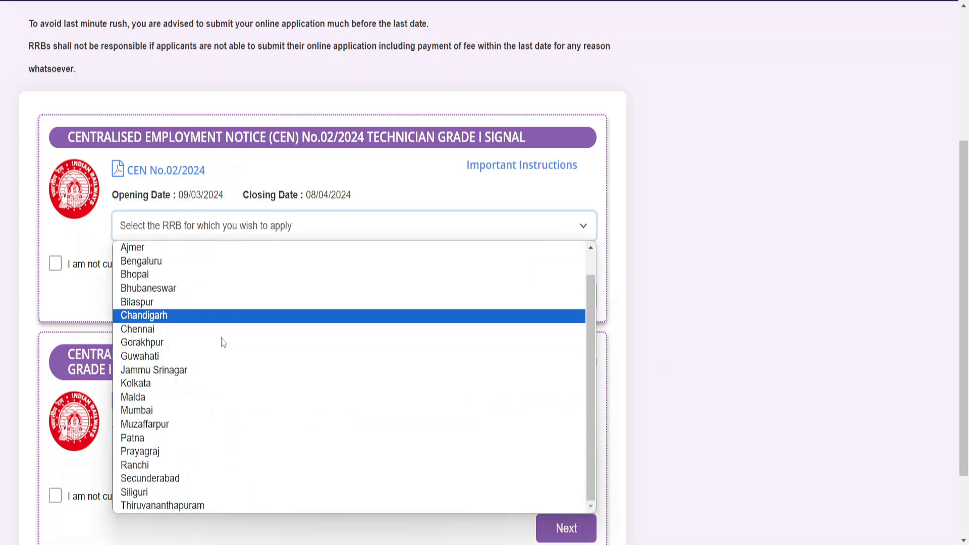
{"action": "left_click", "coordinate": [196, 385]}
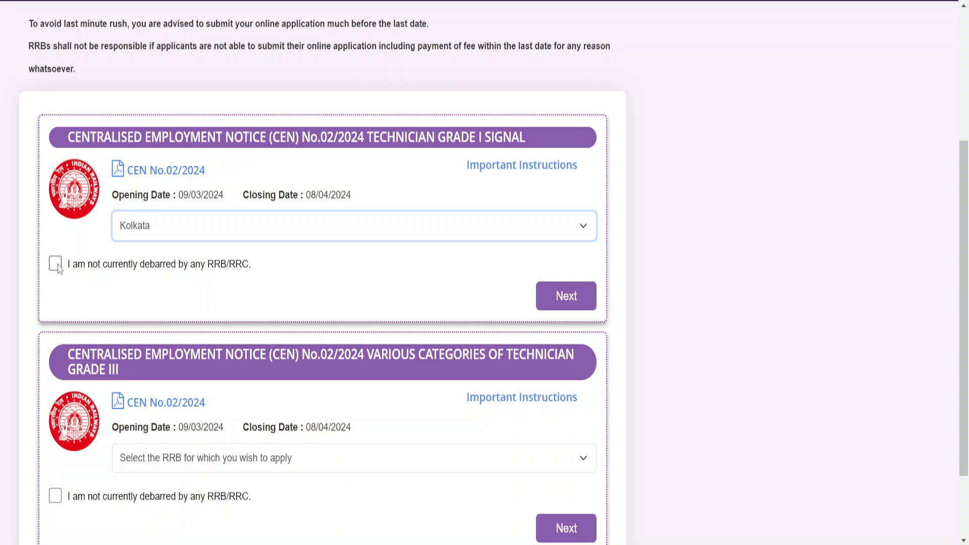
{"action": "left_click", "coordinate": [793, 161]}
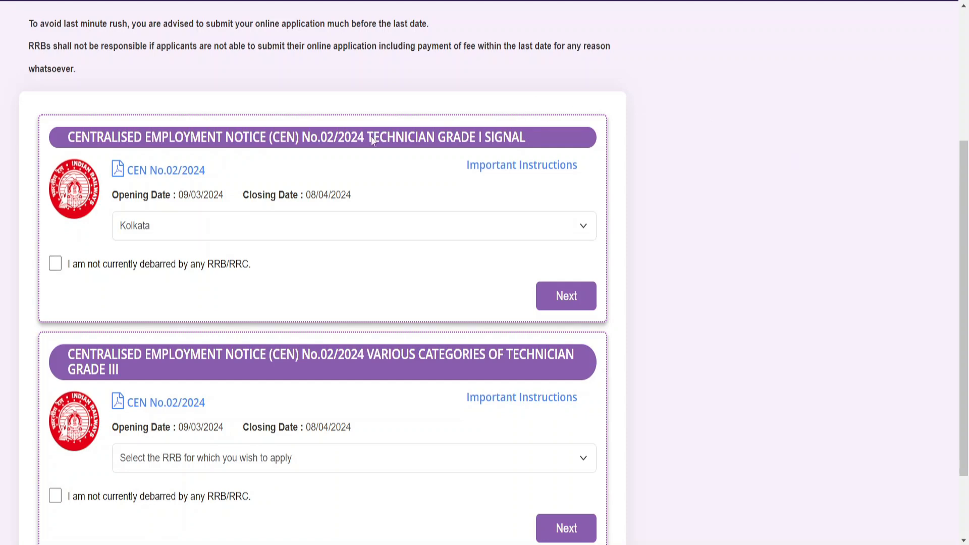
{"action": "left_click", "coordinate": [55, 265]}
On the Grade I Signal form, set marital status Unmarried, religion Hindu, and exam language Bengali
{"action": "left_click", "coordinate": [572, 307]}
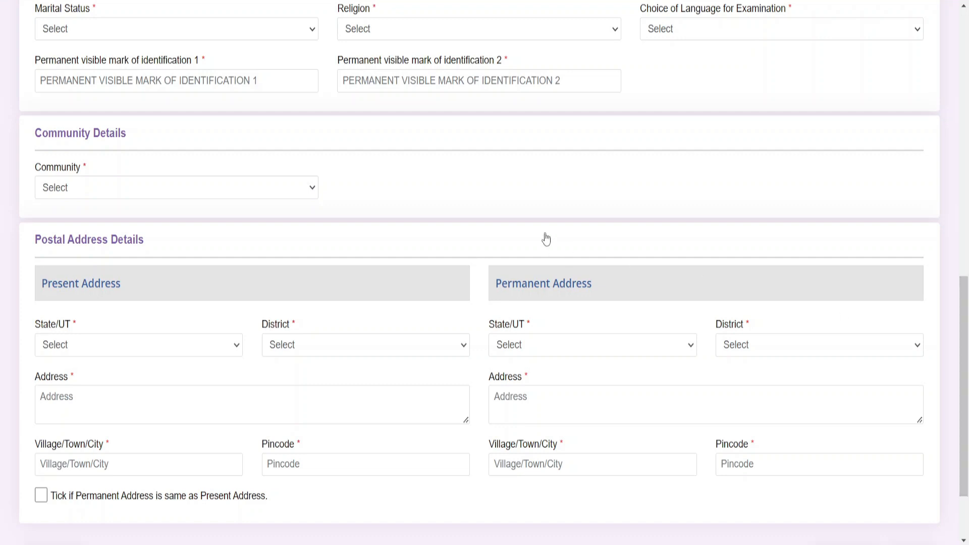
{"action": "left_click", "coordinate": [239, 30]}
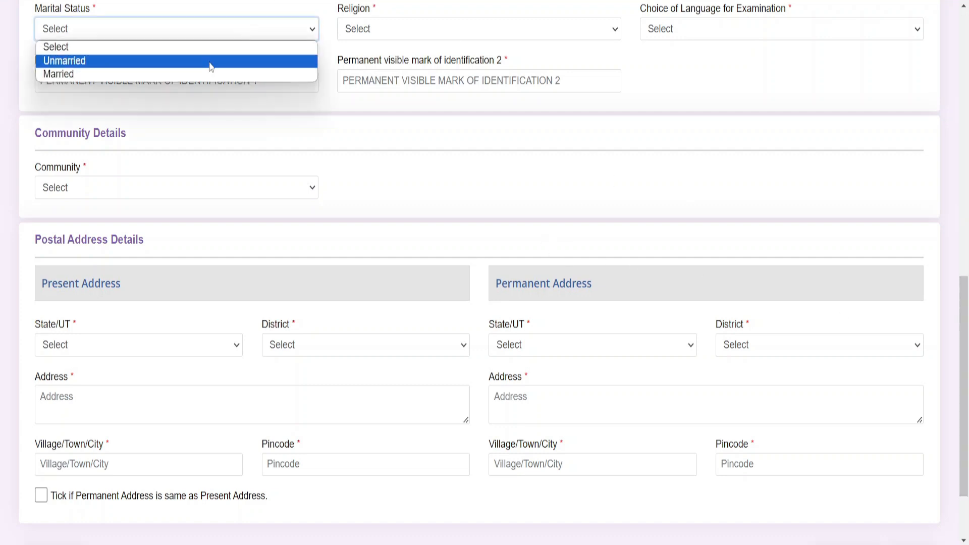
{"action": "left_click", "coordinate": [208, 63]}
{"action": "left_click", "coordinate": [390, 39]}
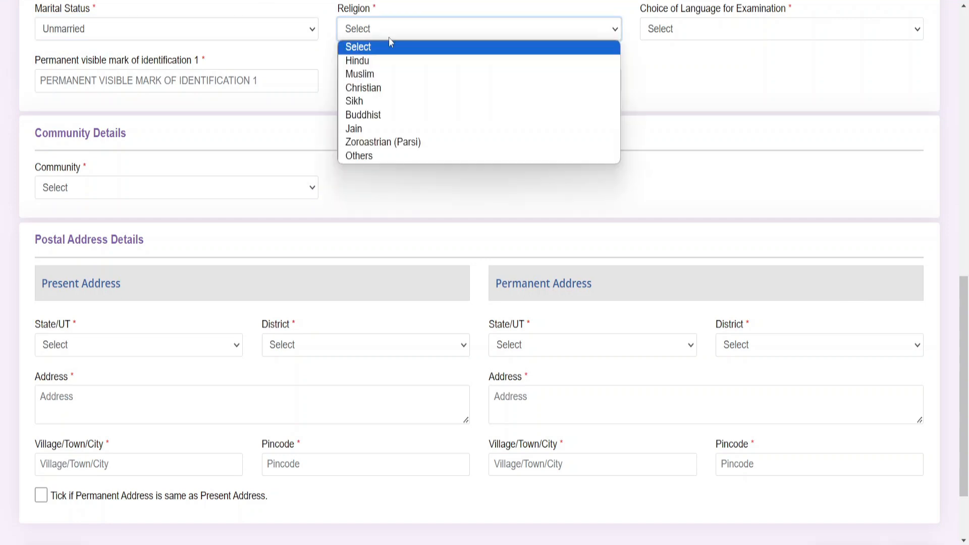
{"action": "left_click", "coordinate": [382, 62]}
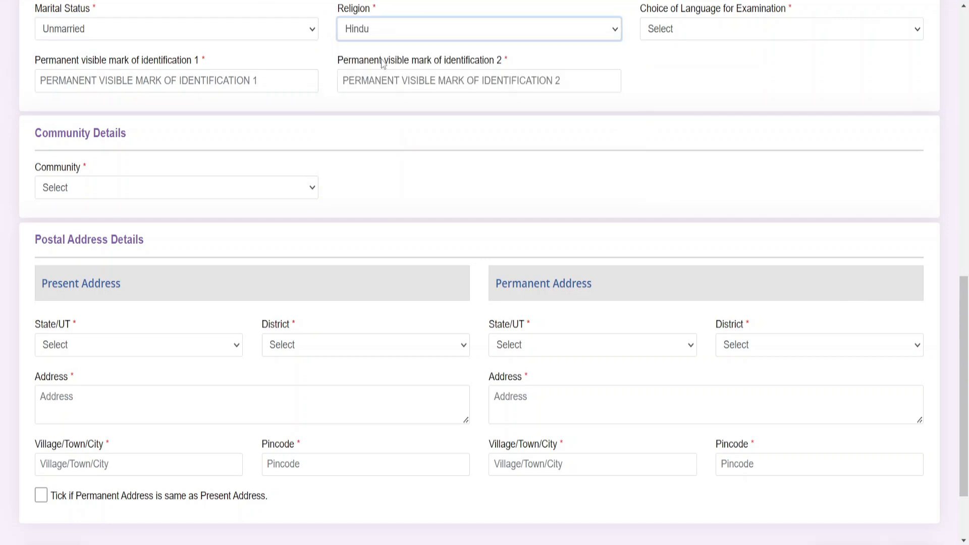
{"action": "left_click", "coordinate": [667, 38]}
{"action": "left_click", "coordinate": [672, 81]}
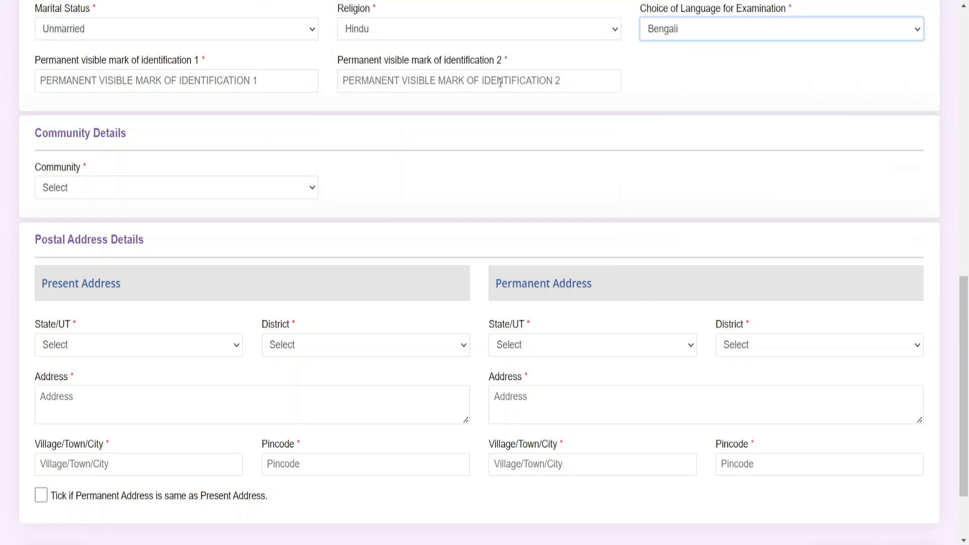
Enter NA for both identification marks and set community to UR
{"action": "left_click", "coordinate": [276, 84]}
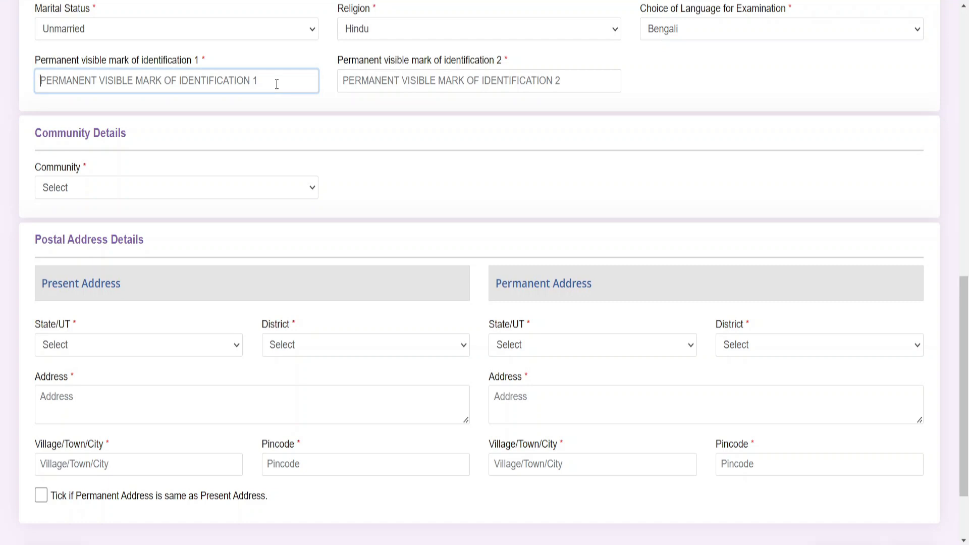
{"action": "type", "text": "NA"}
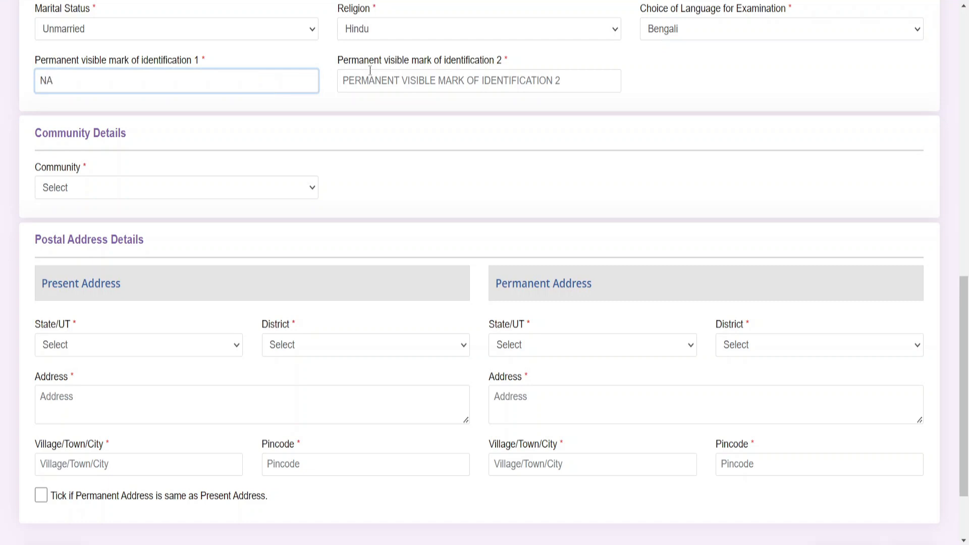
{"action": "left_click", "coordinate": [372, 79]}
{"action": "type", "text": "NA"}
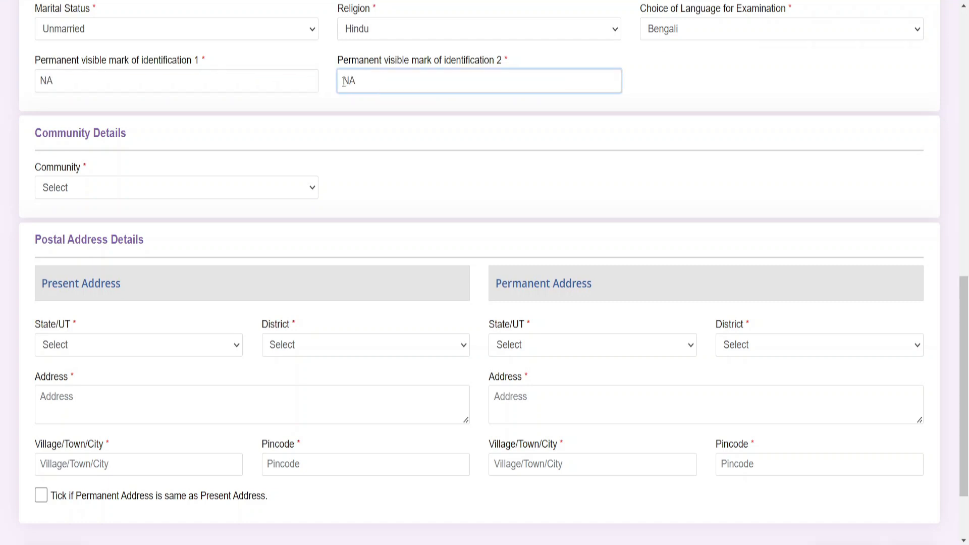
{"action": "left_click", "coordinate": [65, 191]}
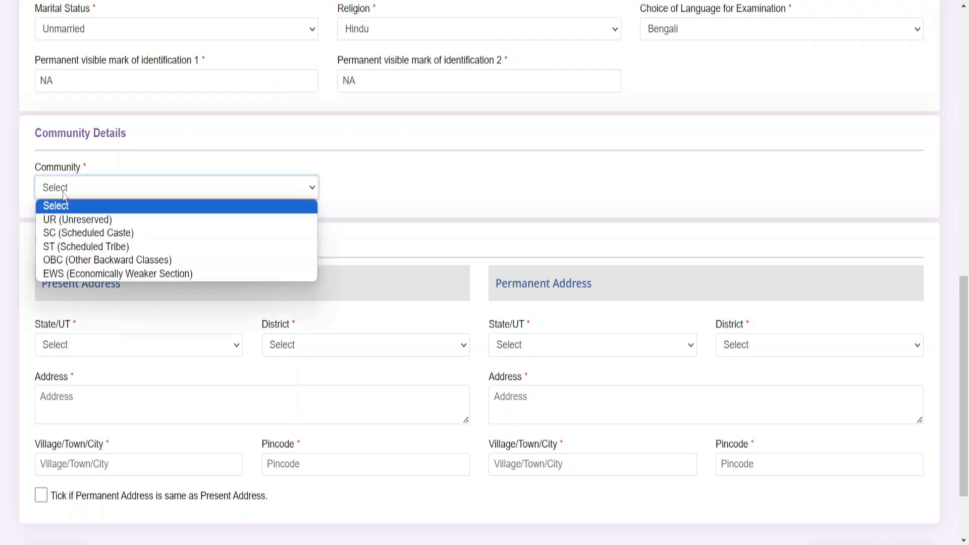
{"action": "left_click", "coordinate": [74, 220]}
Set the present address state to West Bengal and district to Murshidabad
{"action": "scroll", "coordinate": [74, 222], "scroll_direction": "down", "scroll_amount": 2}
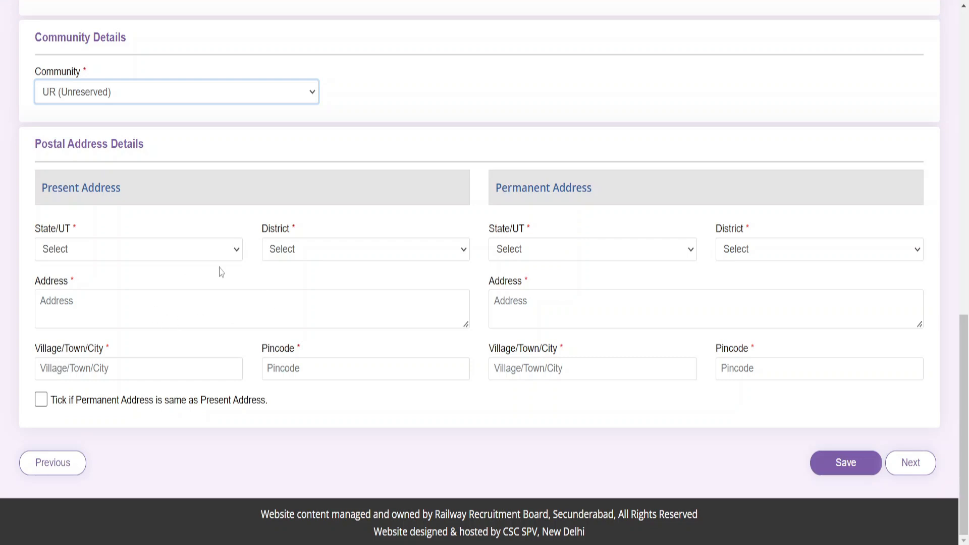
{"action": "left_click", "coordinate": [184, 258]}
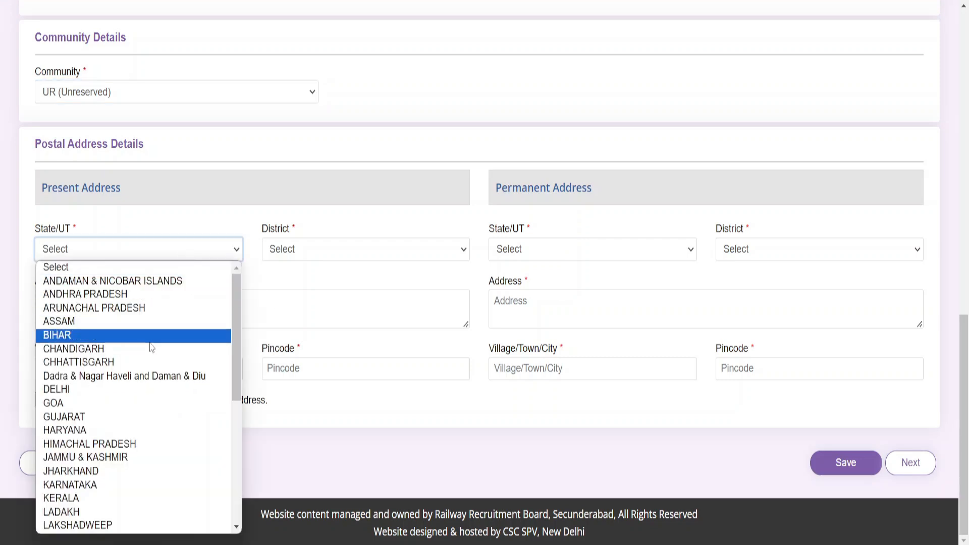
{"action": "scroll", "coordinate": [144, 374], "scroll_direction": "down", "scroll_amount": 5}
{"action": "left_click", "coordinate": [114, 525]}
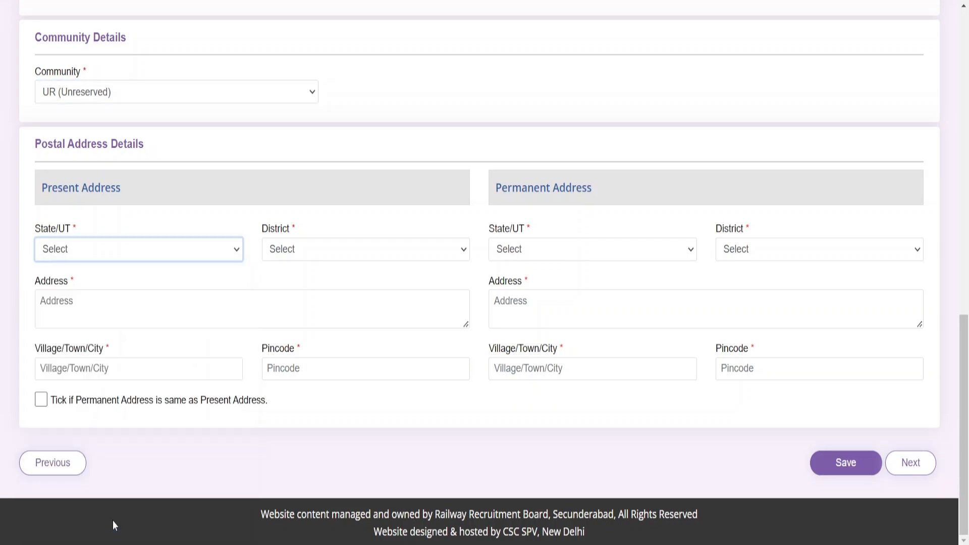
{"action": "left_click", "coordinate": [404, 260]}
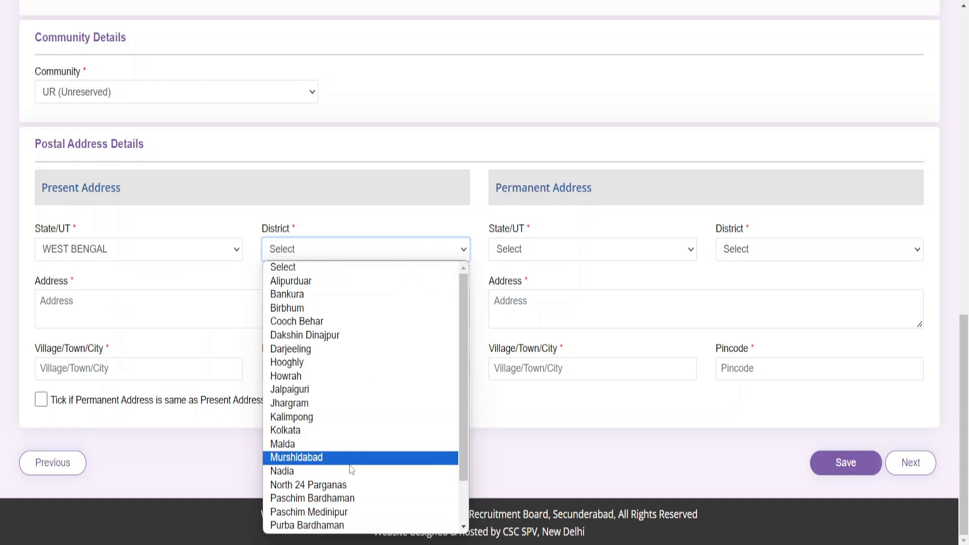
{"action": "left_click", "coordinate": [297, 457]}
Enter address 'Dfgf', town 'Dgfgdf', pincode 707970, copy it to permanent address, and save
{"action": "left_click", "coordinate": [116, 320]}
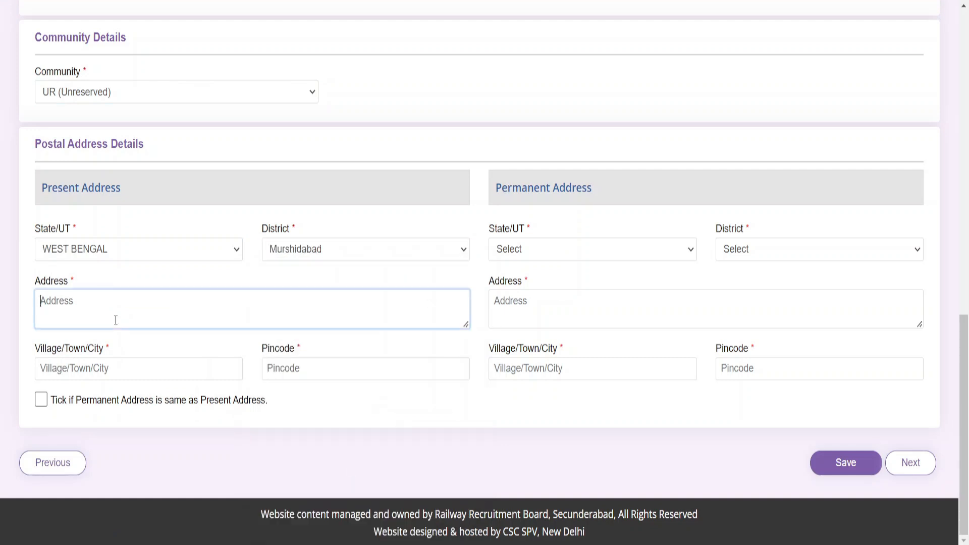
{"action": "type", "text": "Dfgf"}
{"action": "left_click", "coordinate": [83, 367]}
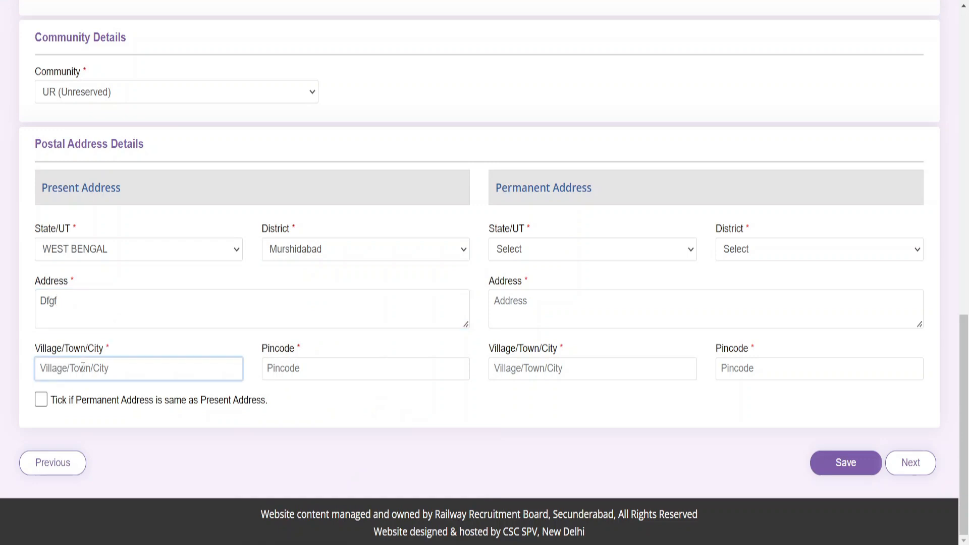
{"action": "type", "text": "Dgfgdf"}
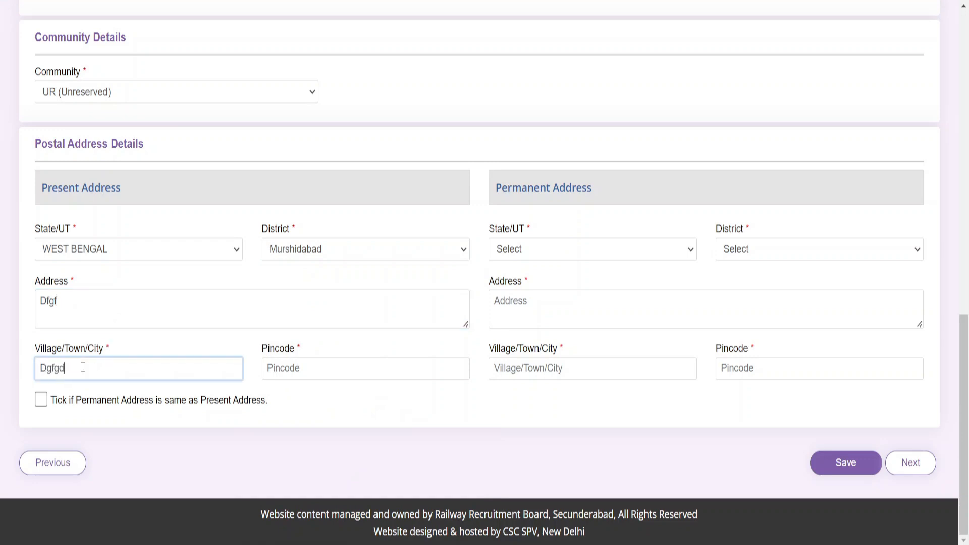
{"action": "left_click", "coordinate": [295, 372]}
{"action": "type", "text": "707970"}
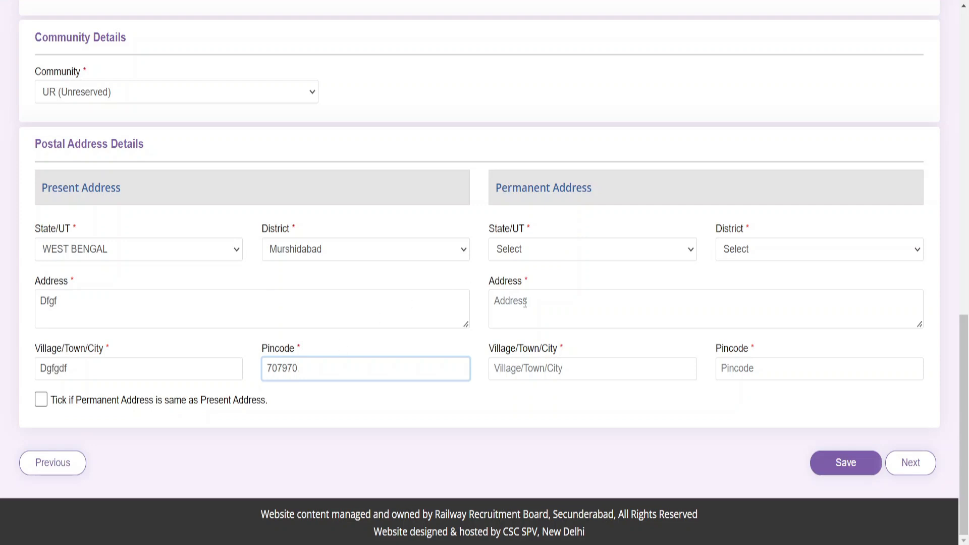
{"action": "left_click", "coordinate": [40, 400]}
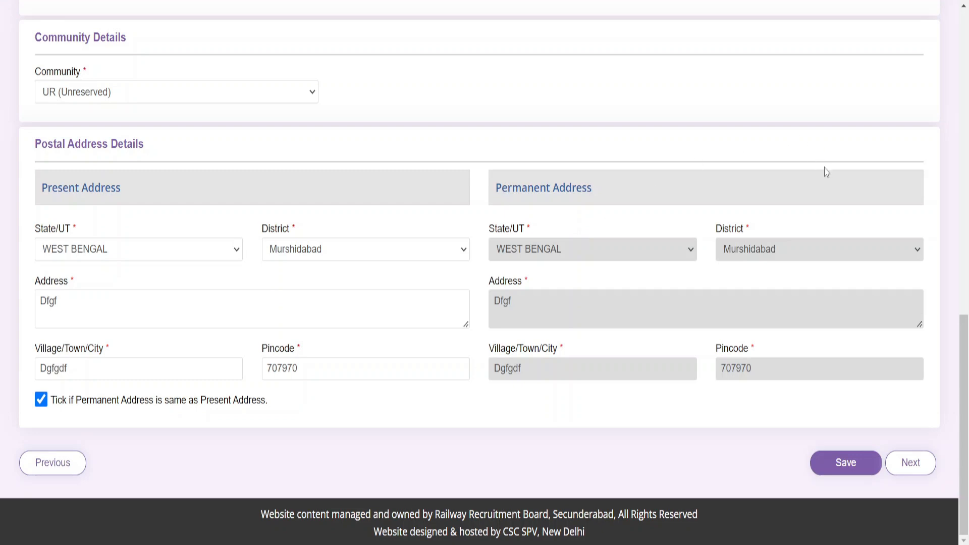
{"action": "left_click", "coordinate": [856, 474]}
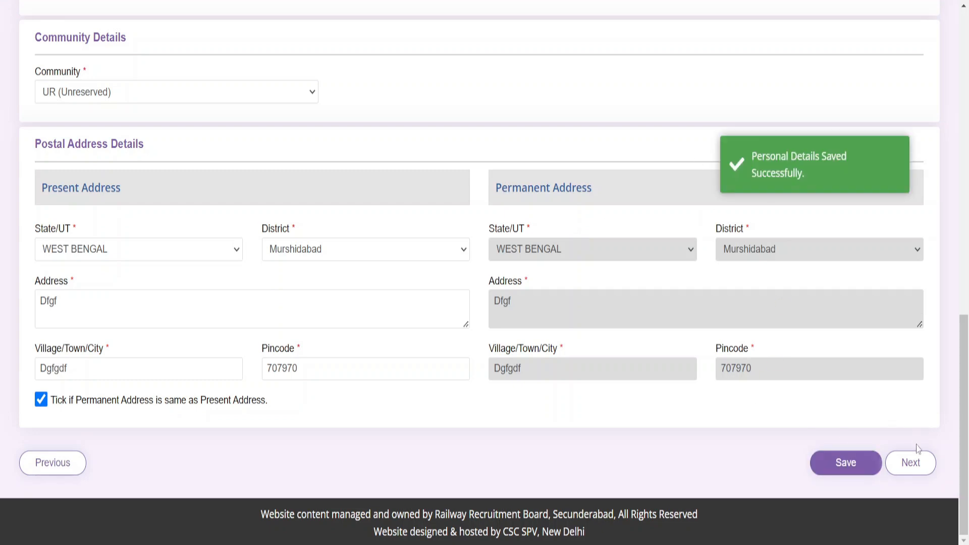
Move to Other Details and answer No to being an ex-serviceman
{"action": "left_click", "coordinate": [918, 473]}
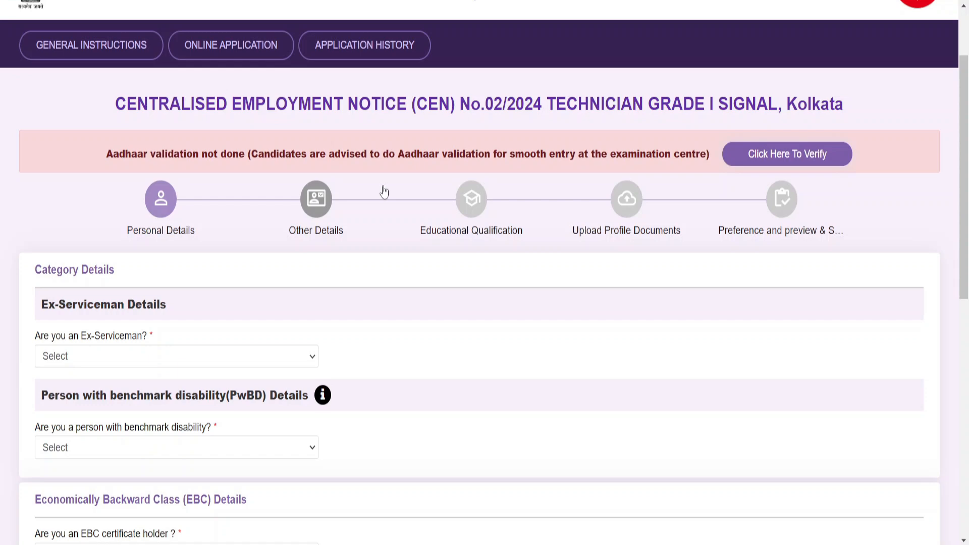
{"action": "scroll", "coordinate": [69, 406], "scroll_direction": "down", "scroll_amount": 6}
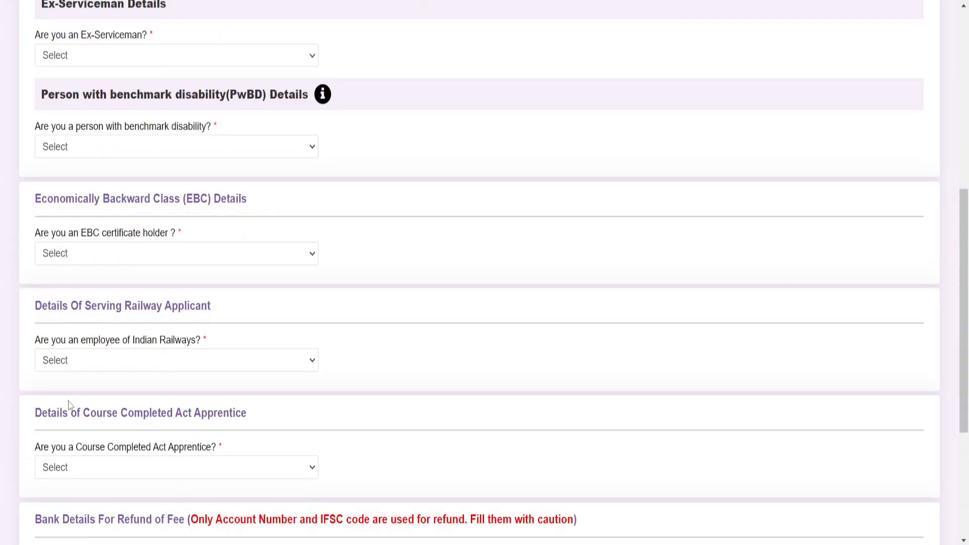
{"action": "left_click", "coordinate": [239, 60]}
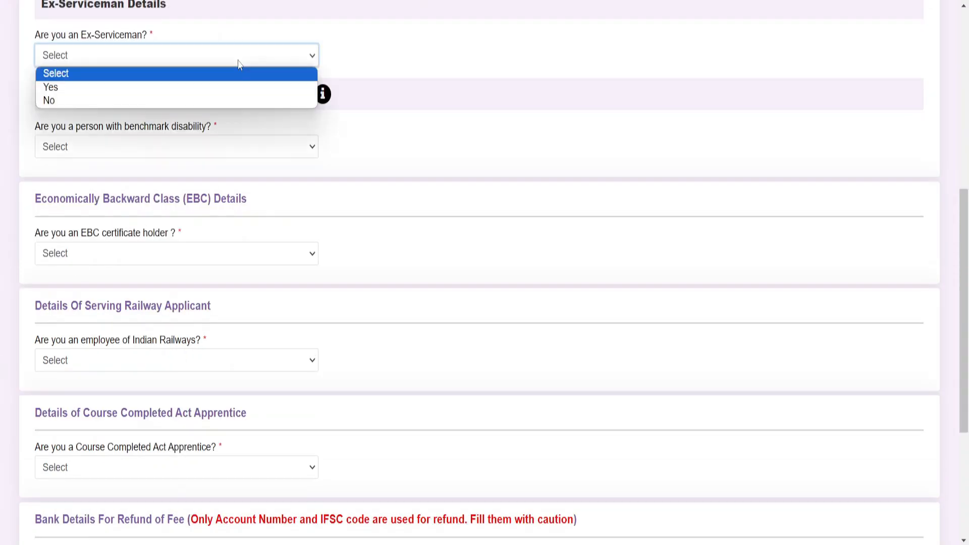
{"action": "left_click", "coordinate": [195, 100]}
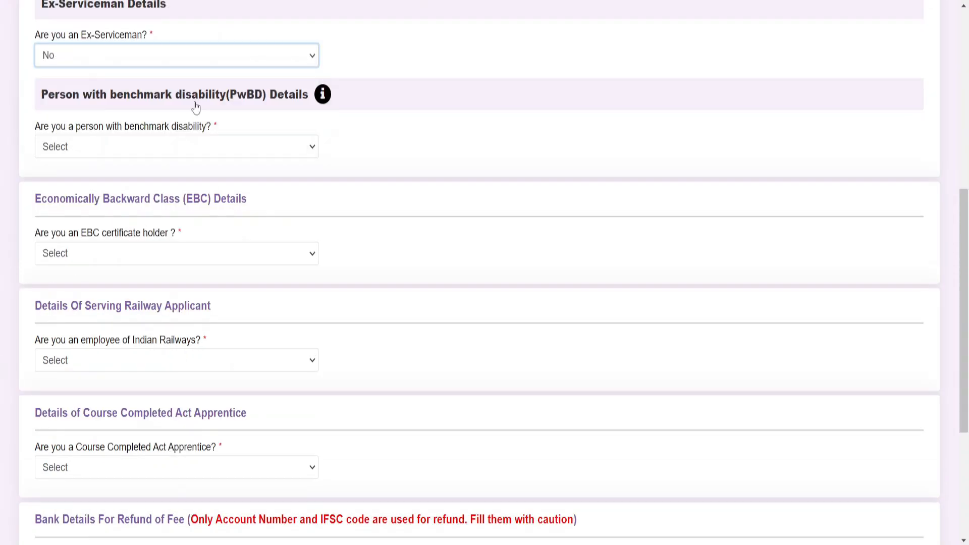
Answer No to benchmark disability after briefly checking the Yes disability category options
{"action": "left_click", "coordinate": [148, 150]}
{"action": "left_click", "coordinate": [110, 192]}
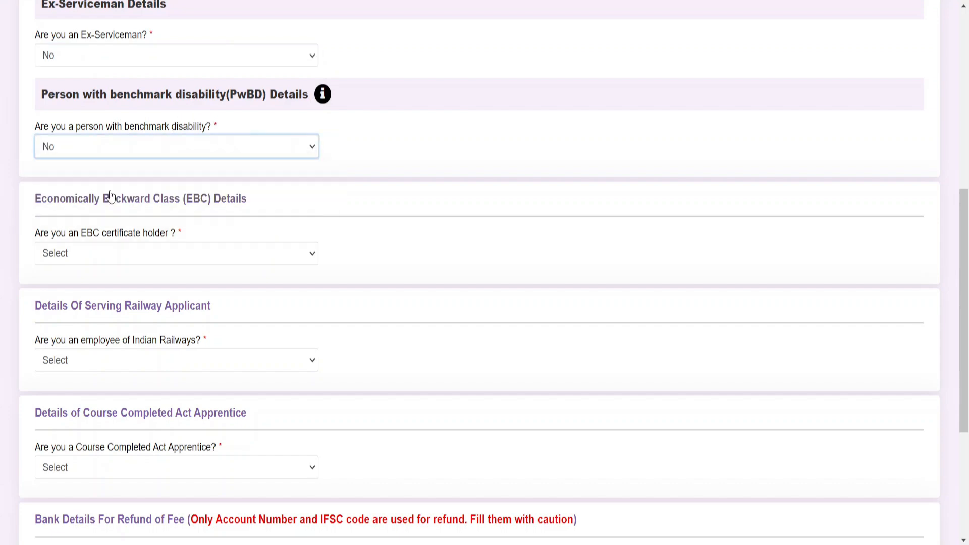
{"action": "left_click", "coordinate": [131, 151]}
{"action": "left_click", "coordinate": [115, 179]}
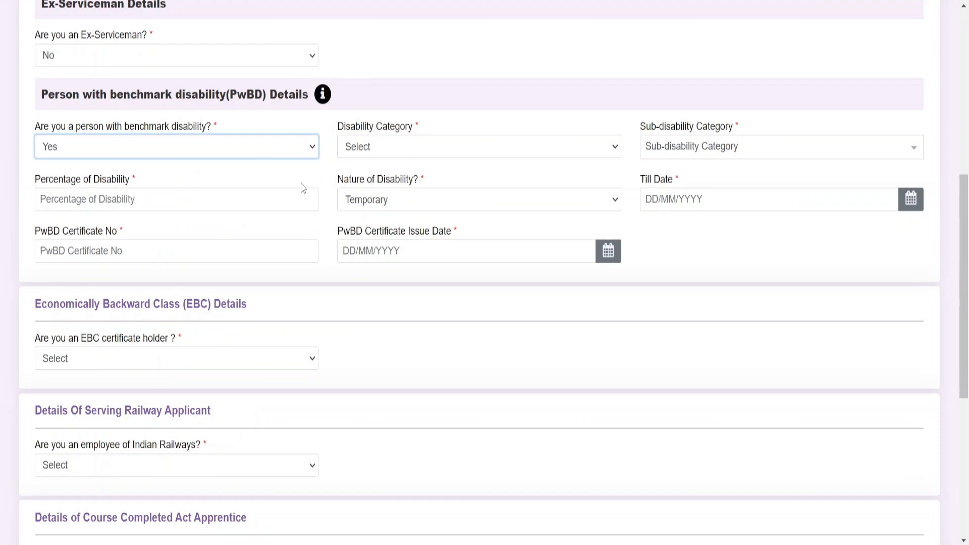
{"action": "left_click", "coordinate": [490, 150]}
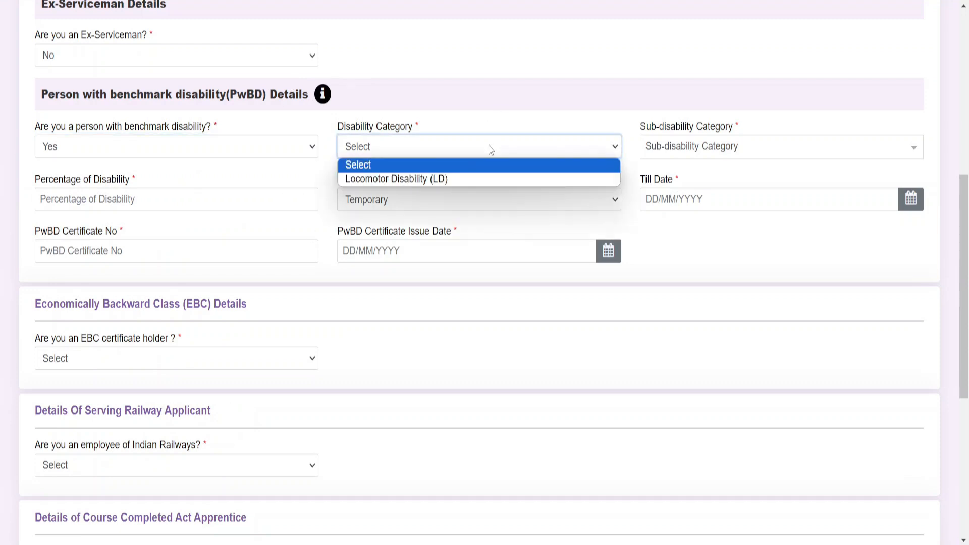
{"action": "left_click", "coordinate": [490, 150]}
{"action": "left_click", "coordinate": [655, 151]}
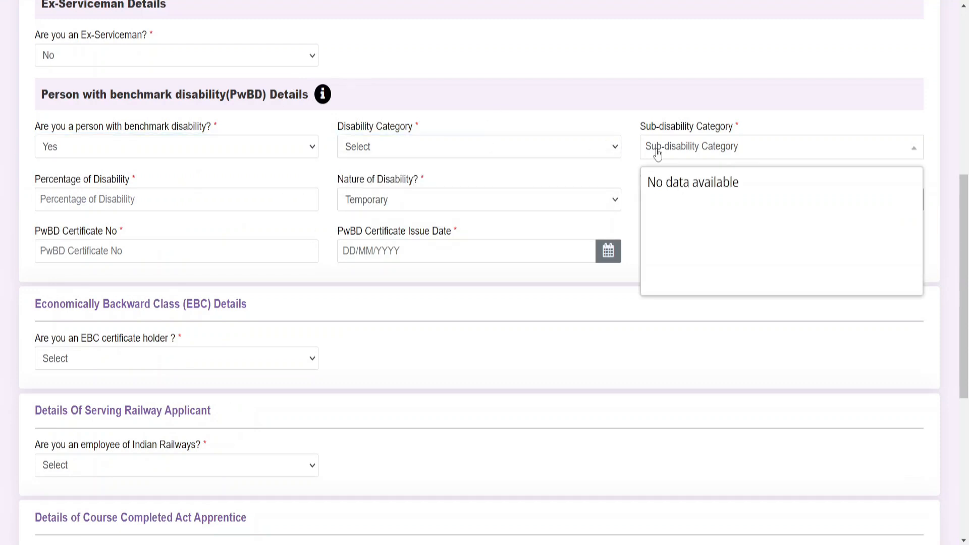
{"action": "left_click", "coordinate": [655, 151]}
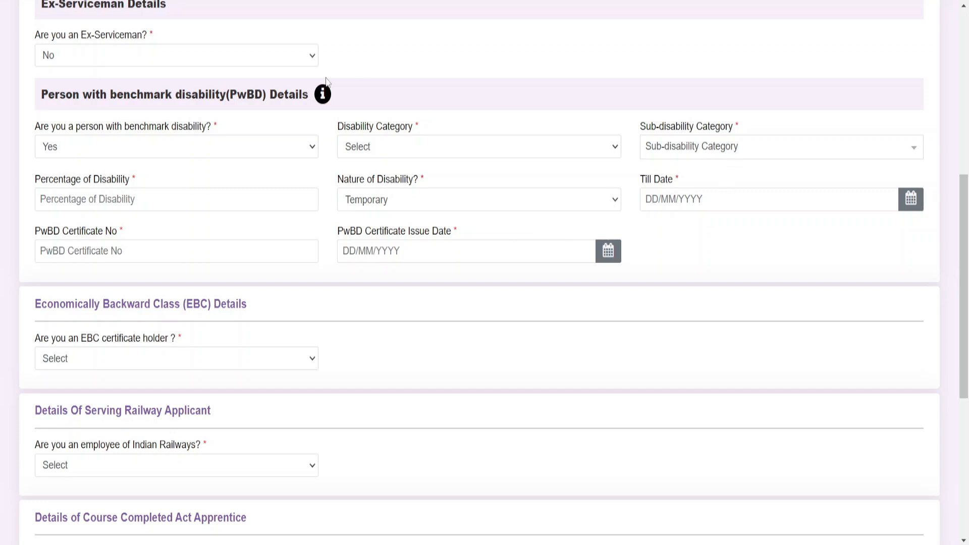
{"action": "left_click", "coordinate": [214, 147]}
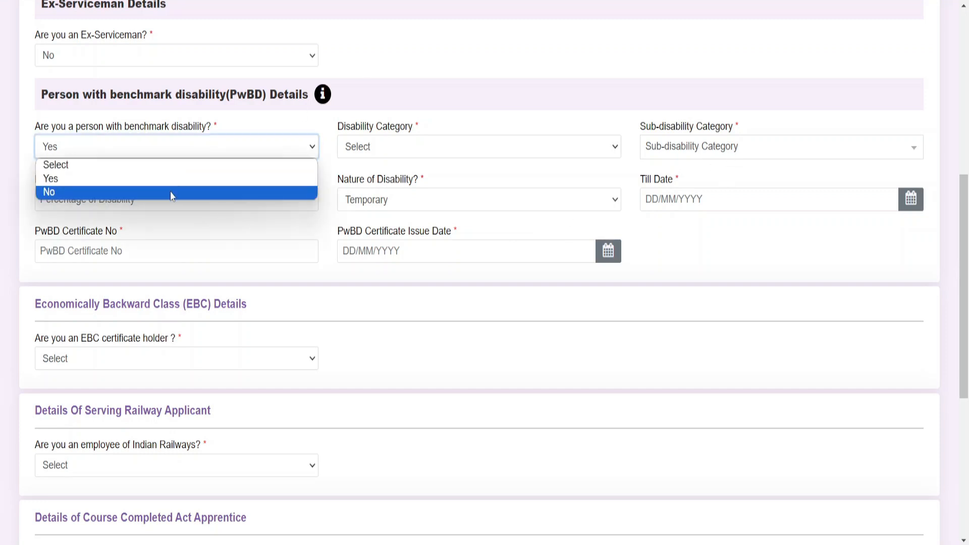
{"action": "left_click", "coordinate": [173, 192]}
{"action": "scroll", "coordinate": [172, 197], "scroll_direction": "down", "scroll_amount": 2}
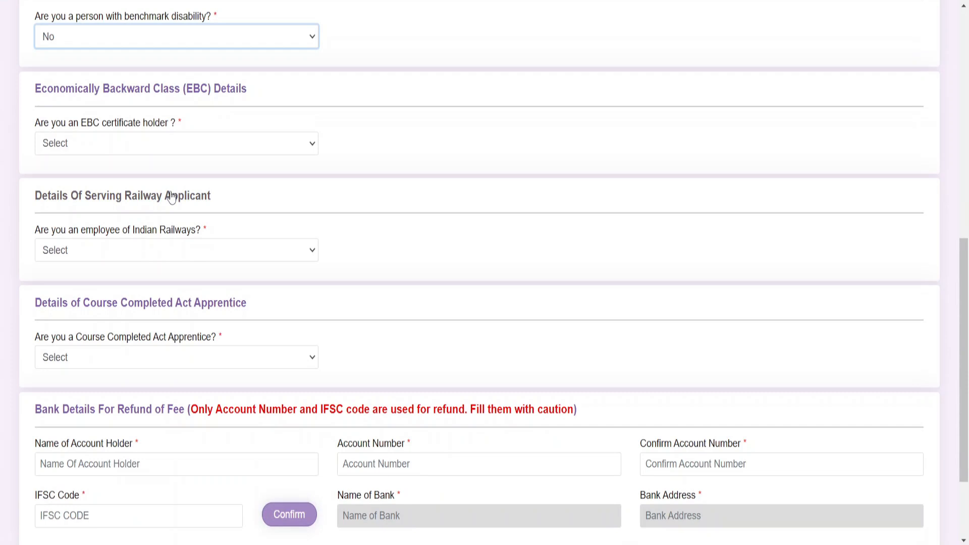
Answer No for EBC certificate holder and No for Indian Railways employee
{"action": "left_click", "coordinate": [134, 145]}
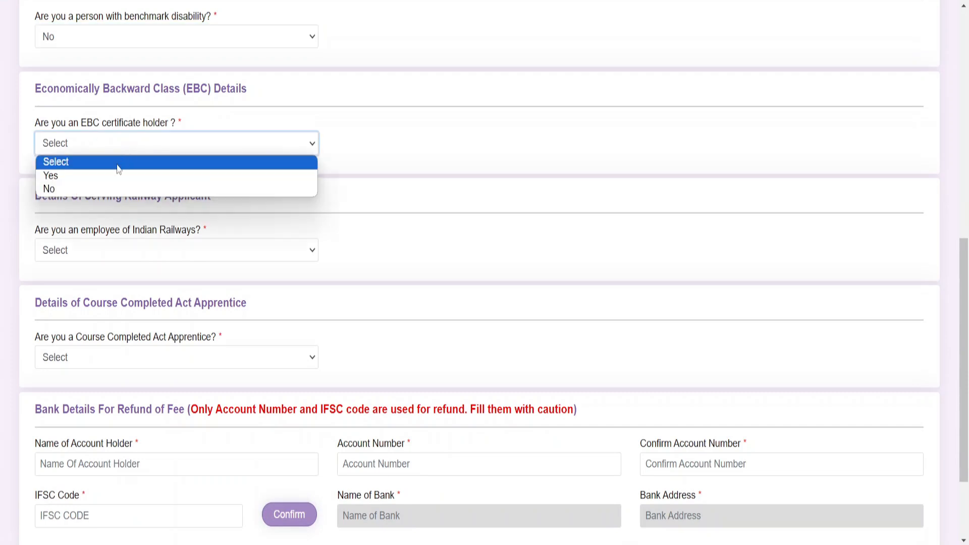
{"action": "left_click", "coordinate": [101, 189]}
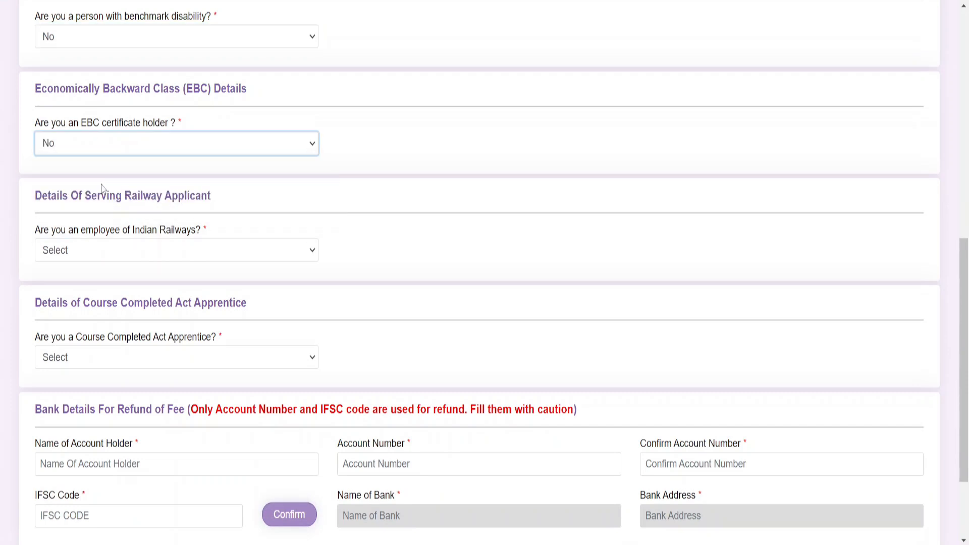
{"action": "left_click", "coordinate": [142, 257]}
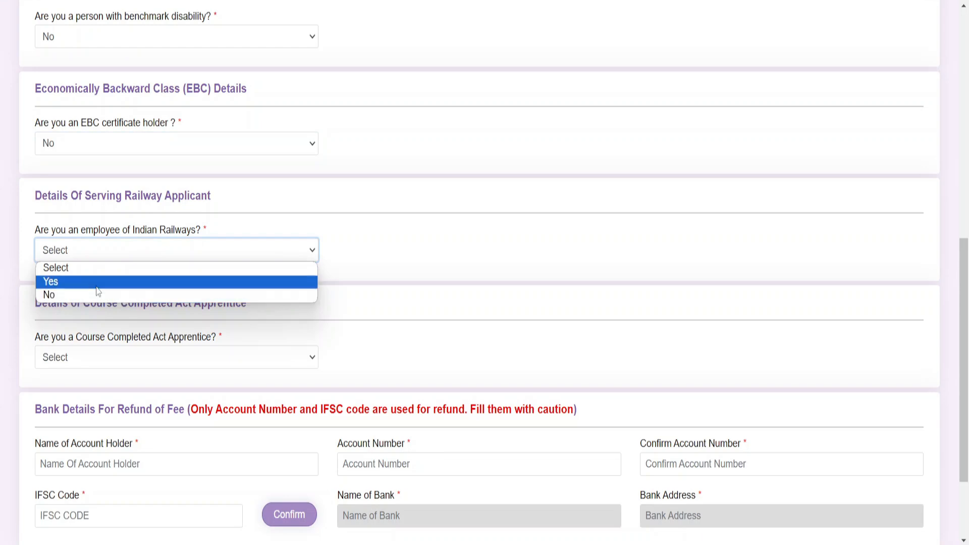
{"action": "left_click", "coordinate": [97, 286]}
{"action": "left_click", "coordinate": [229, 249]}
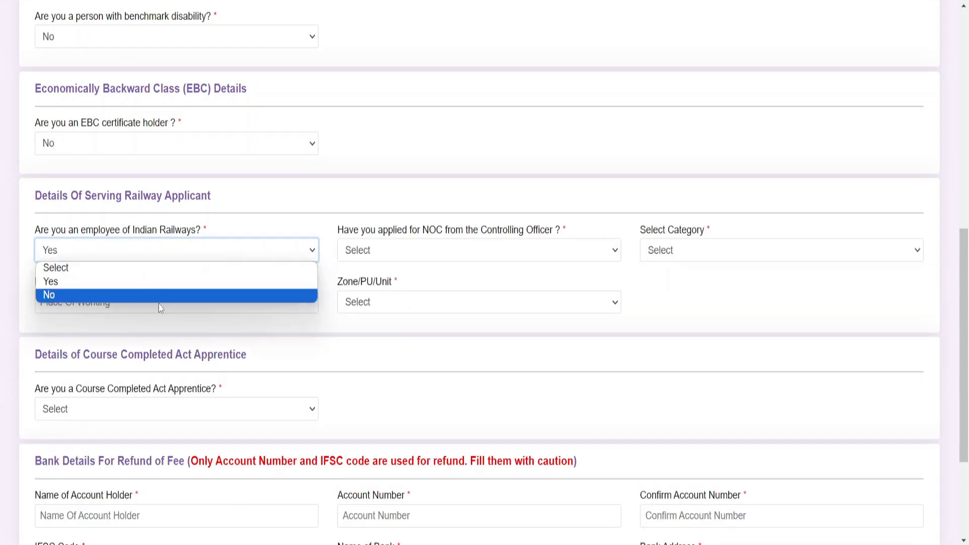
{"action": "left_click", "coordinate": [158, 296]}
{"action": "scroll", "coordinate": [156, 305], "scroll_direction": "down", "scroll_amount": 2}
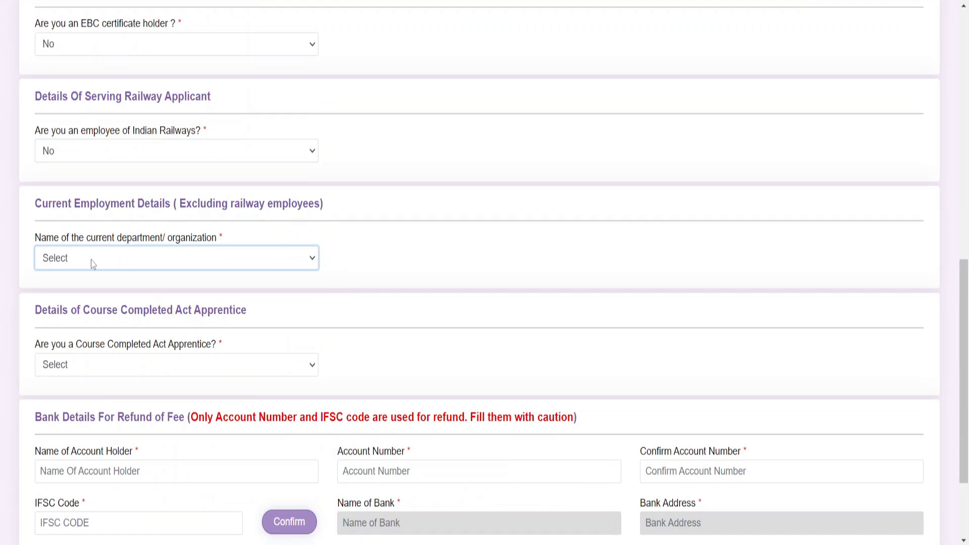
Set current department to Not Applicable and answer No to Course Completed Act Apprentice
{"action": "left_click", "coordinate": [93, 265]}
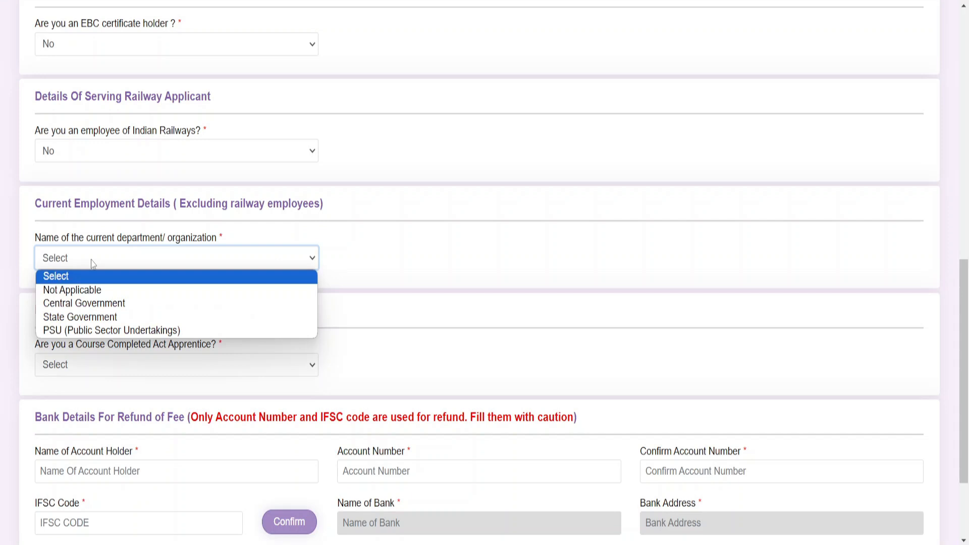
{"action": "left_click", "coordinate": [84, 291]}
{"action": "scroll", "coordinate": [84, 294], "scroll_direction": "down", "scroll_amount": 3}
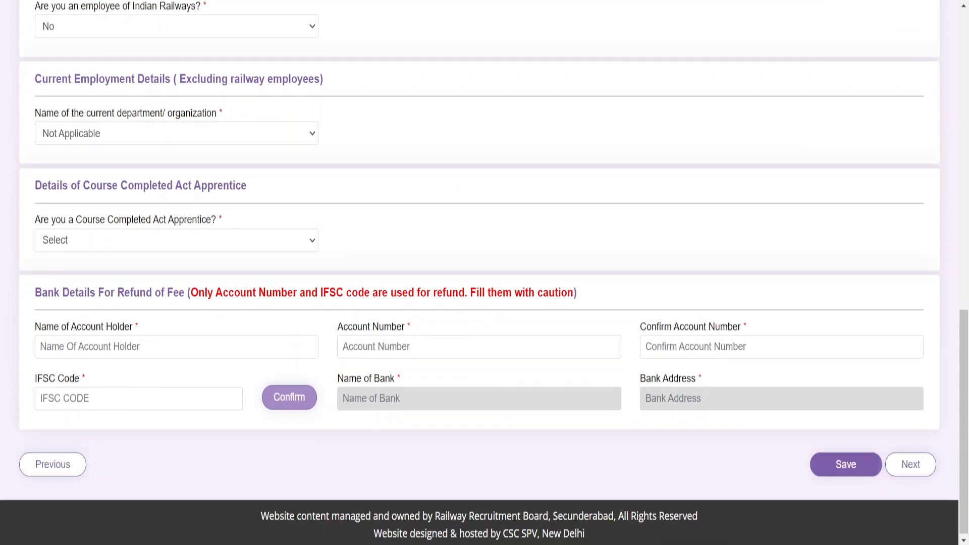
{"action": "left_click", "coordinate": [224, 244]}
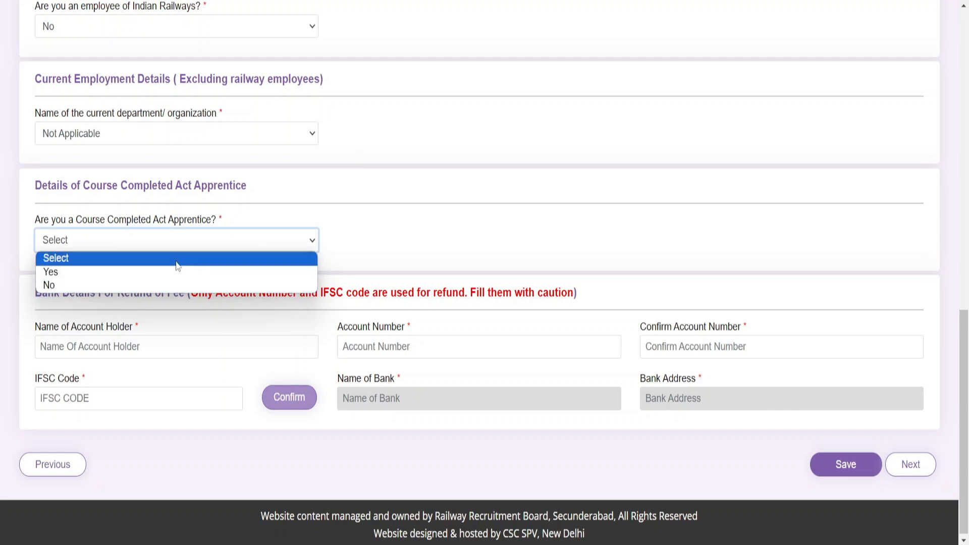
{"action": "left_click", "coordinate": [181, 286]}
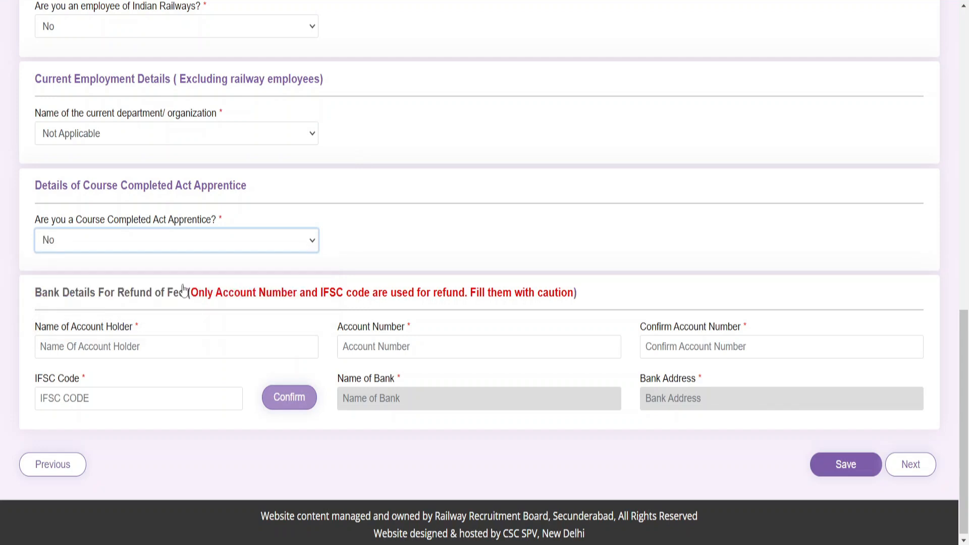
{"action": "scroll", "coordinate": [184, 291], "scroll_direction": "down", "scroll_amount": 1}
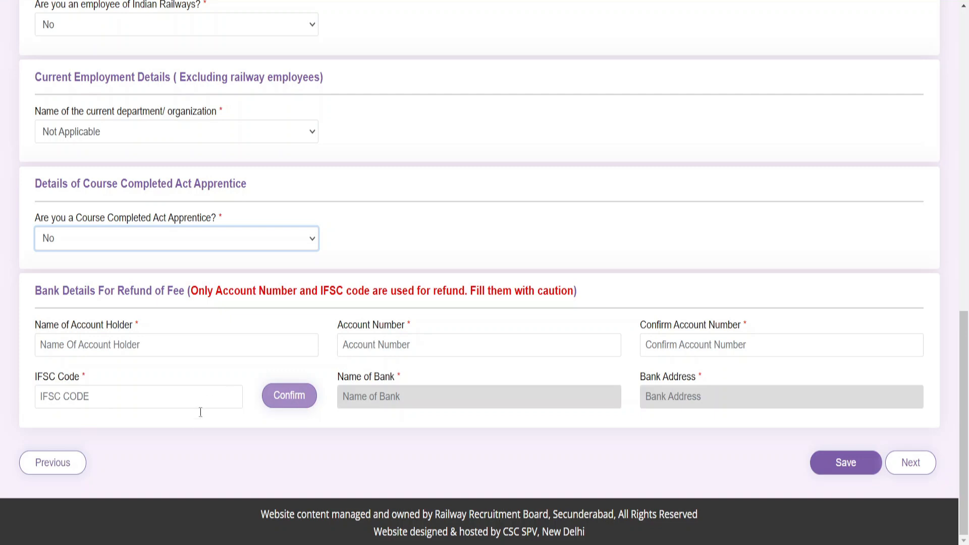
Enter the refund IFSC code starting 'SBIN', save Other Details, and continue to Educational Qualification
{"action": "left_click", "coordinate": [113, 401]}
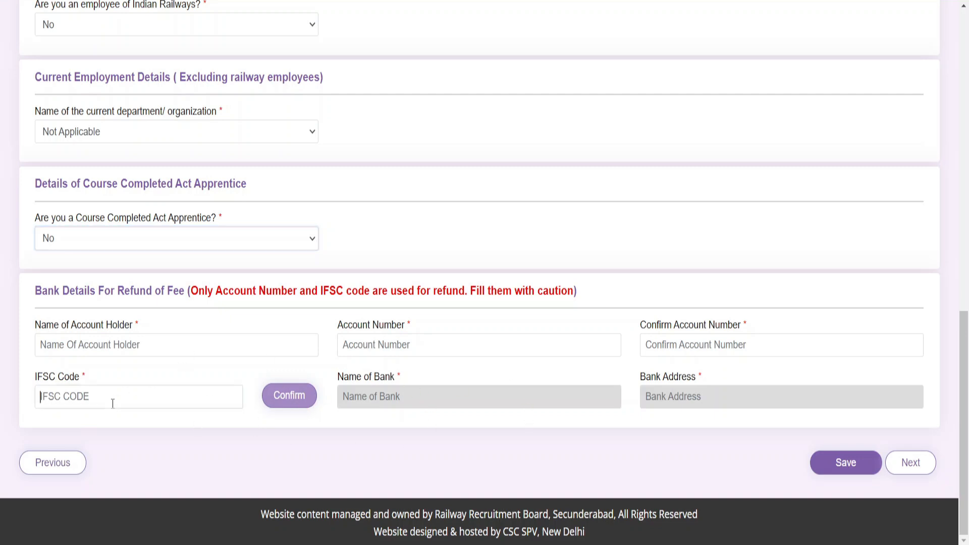
{"action": "type", "text": "SBIN0008769"}
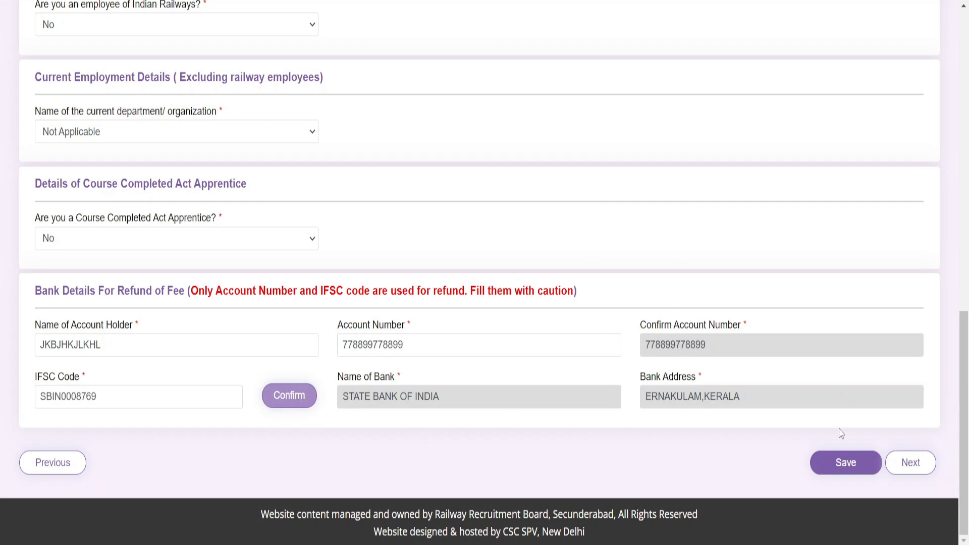
{"action": "left_click", "coordinate": [833, 479]}
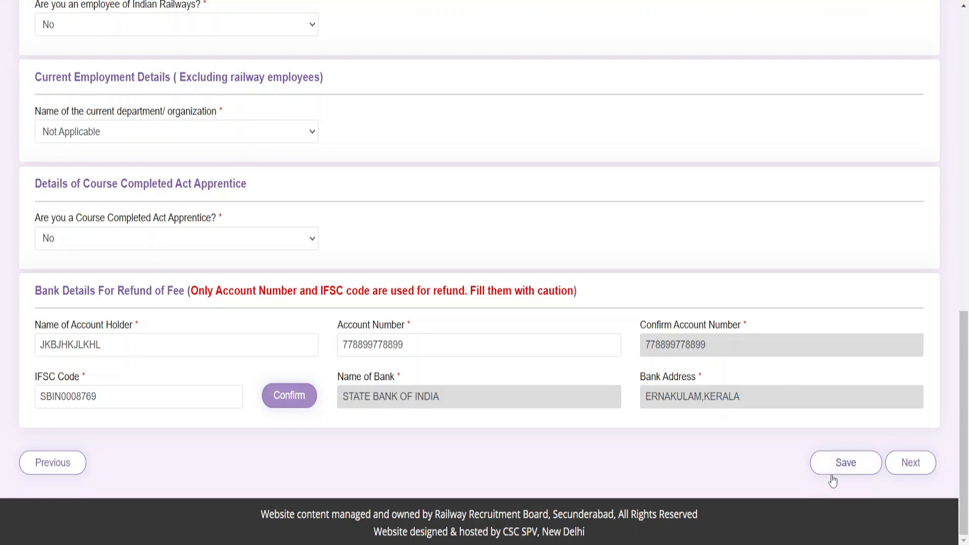
{"action": "left_click", "coordinate": [921, 471]}
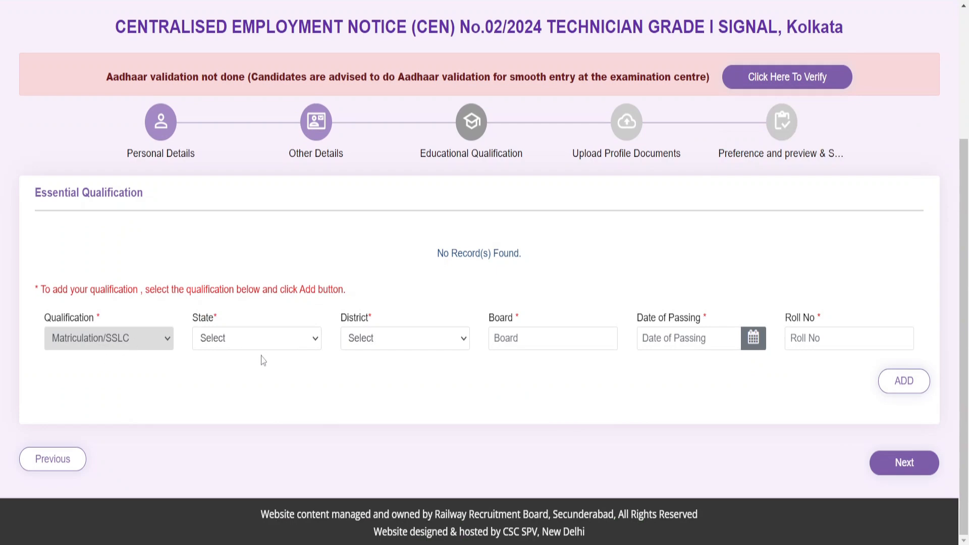
Set the Matriculation state to West Bengal, district Paschim Bardhaman, and board WBBSE
{"action": "left_click", "coordinate": [214, 342]}
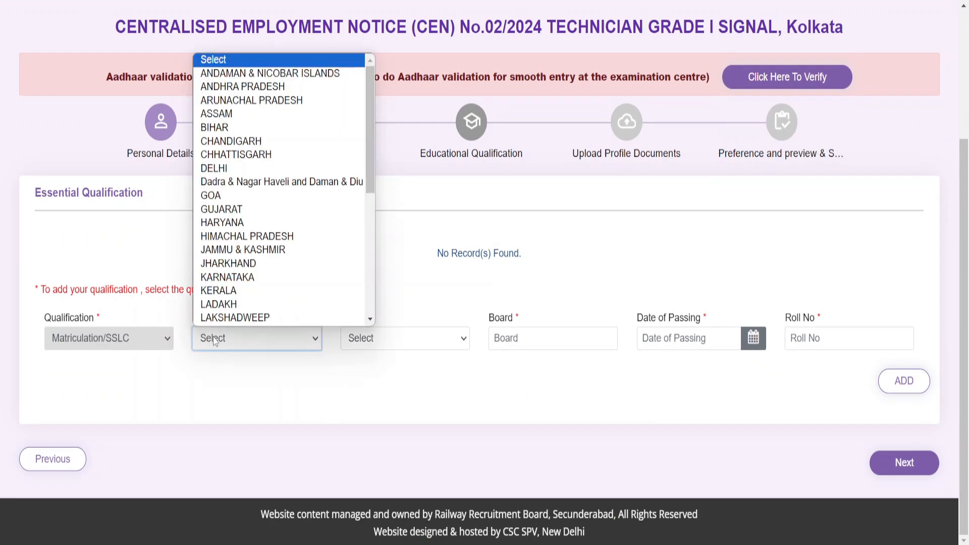
{"action": "scroll", "coordinate": [264, 225], "scroll_direction": "down", "scroll_amount": 3}
{"action": "scroll", "coordinate": [266, 316], "scroll_direction": "down", "scroll_amount": 2}
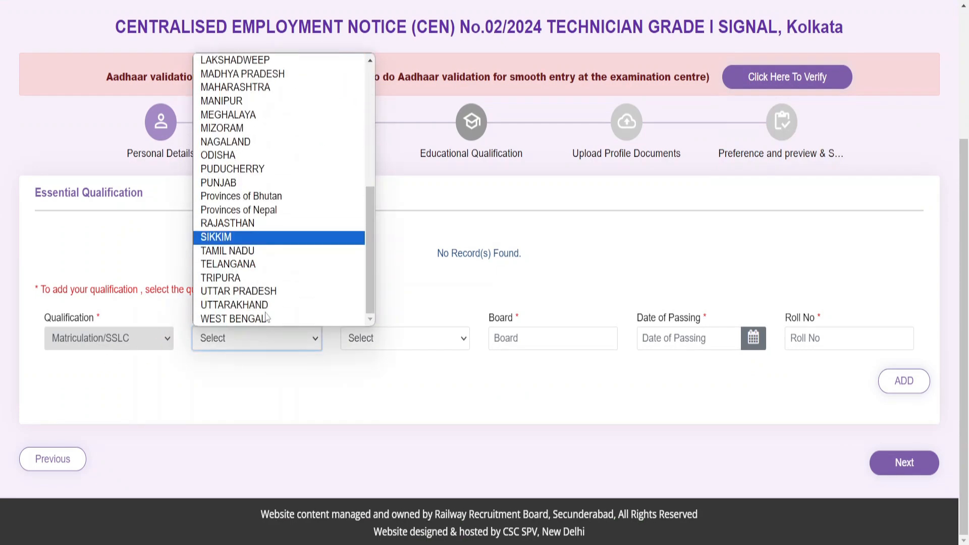
{"action": "left_click", "coordinate": [261, 326]}
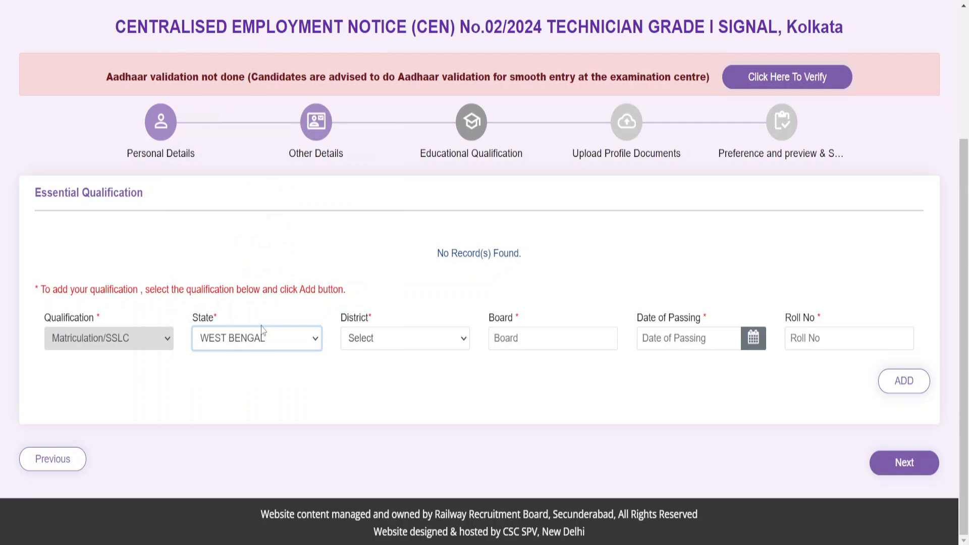
{"action": "left_click", "coordinate": [396, 346]}
{"action": "left_click", "coordinate": [404, 289]}
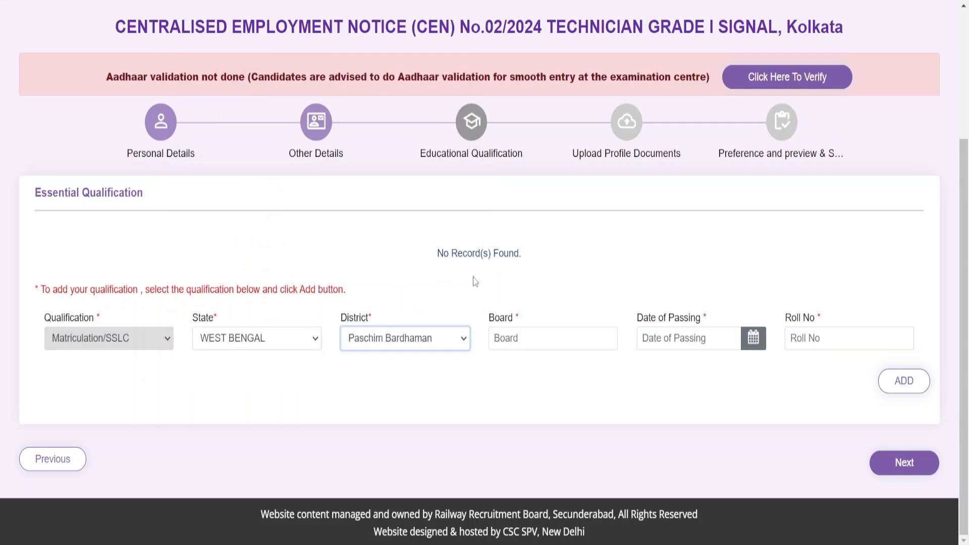
{"action": "left_click", "coordinate": [536, 337]}
{"action": "type", "text": "WBBSE"}
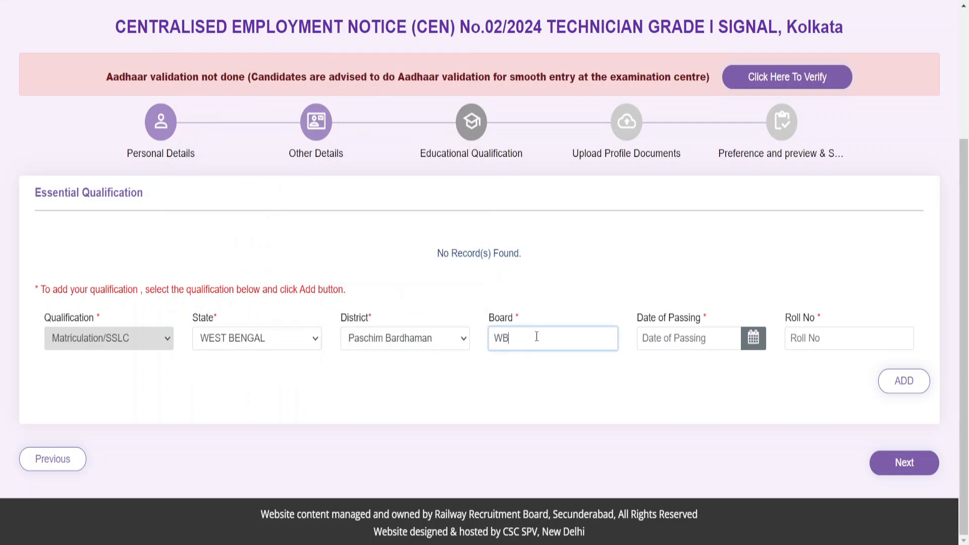
Set date of passing to 08/02/2012, enter the roll number, and add the record
{"action": "left_click", "coordinate": [754, 343]}
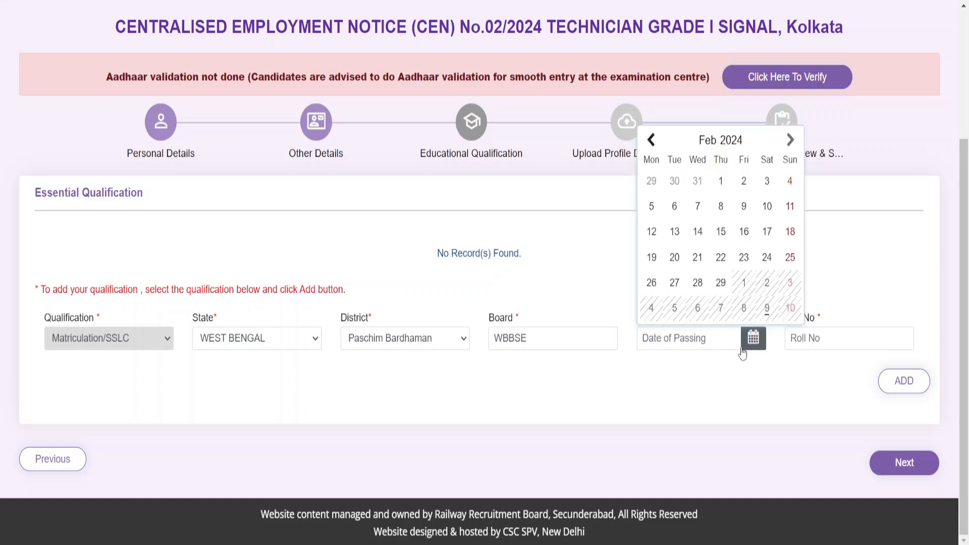
{"action": "left_click", "coordinate": [727, 138]}
{"action": "left_click", "coordinate": [727, 138]}
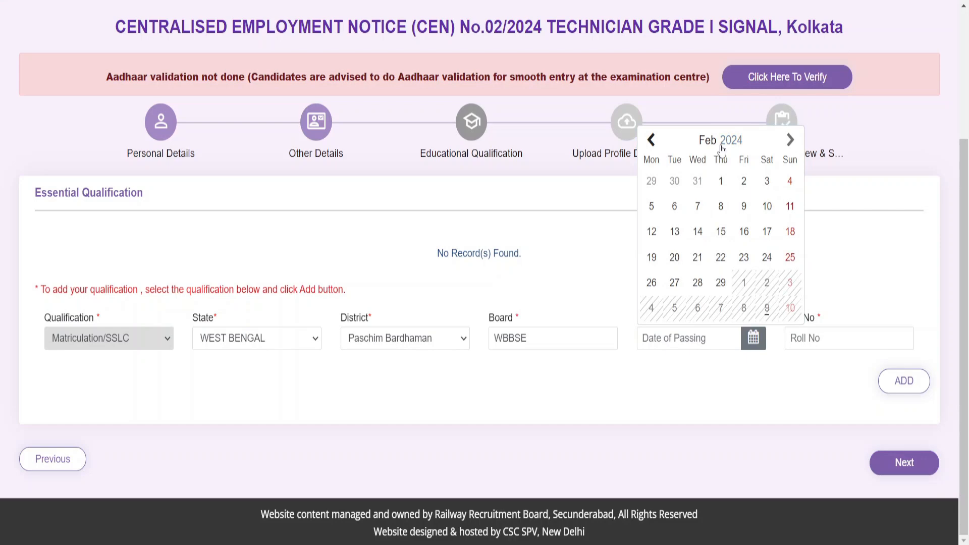
{"action": "left_click", "coordinate": [718, 144]}
{"action": "left_click", "coordinate": [656, 168]}
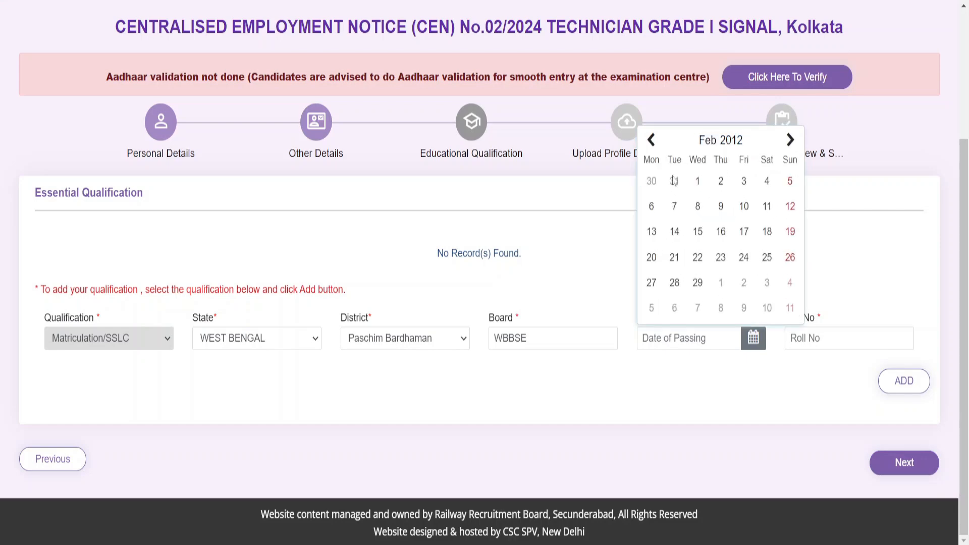
{"action": "left_click", "coordinate": [698, 207]}
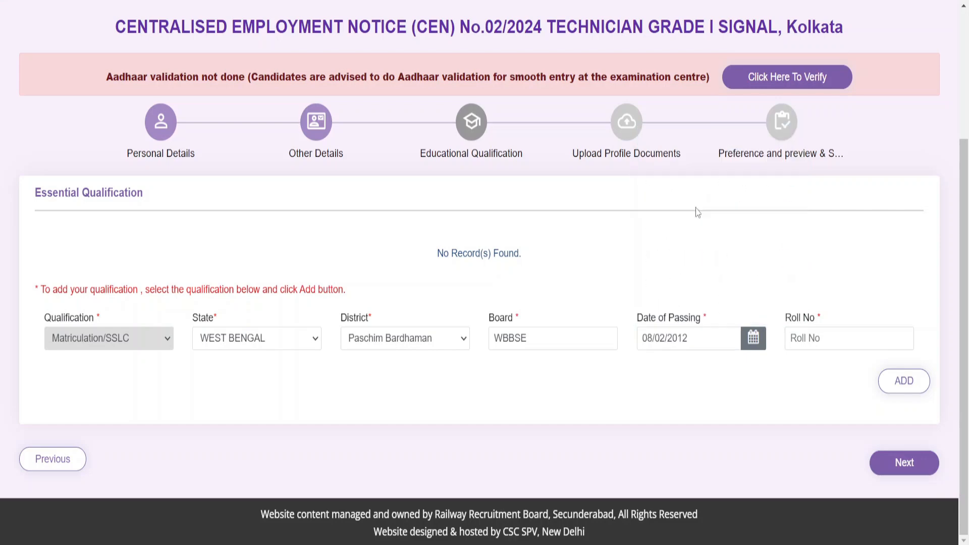
{"action": "left_click", "coordinate": [815, 343]}
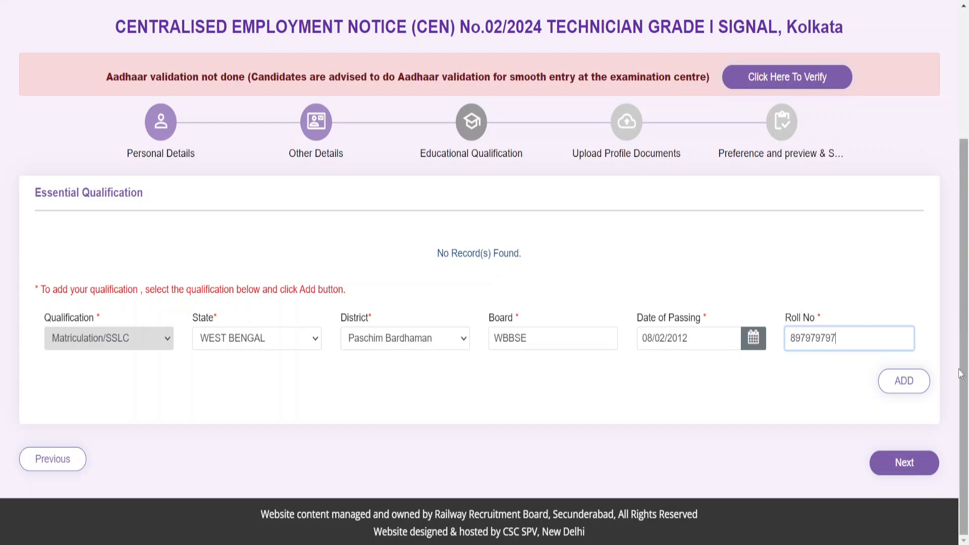
{"action": "left_click", "coordinate": [920, 383]}
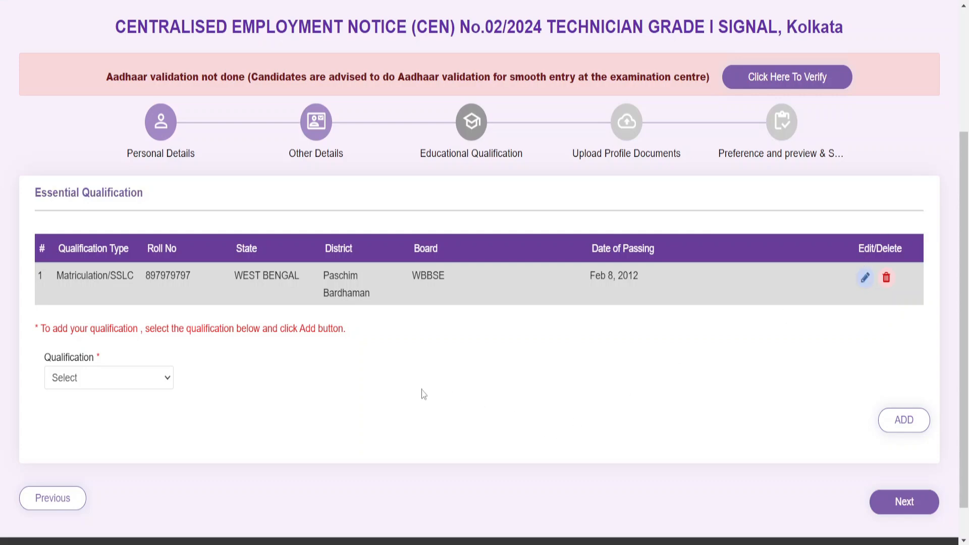
Choose Bachelor of Science in Computer Science, Himachal Pradesh, Sirmaur district, with college GHJ
{"action": "left_click", "coordinate": [125, 376]}
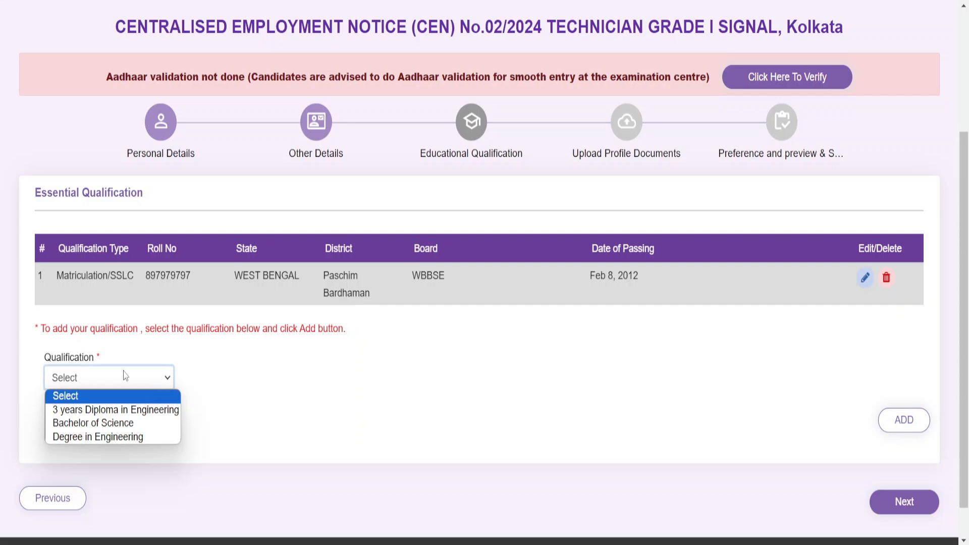
{"action": "left_click", "coordinate": [124, 424]}
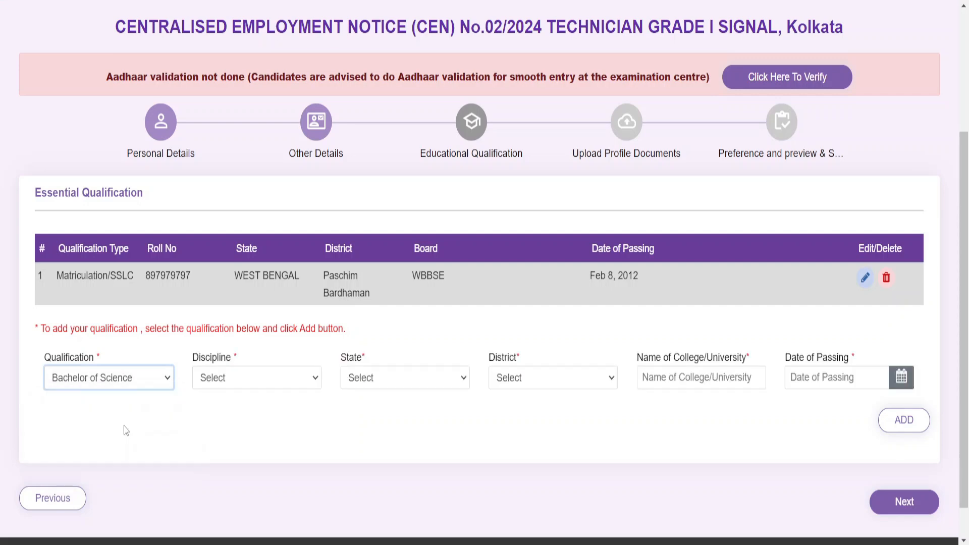
{"action": "left_click", "coordinate": [272, 377]}
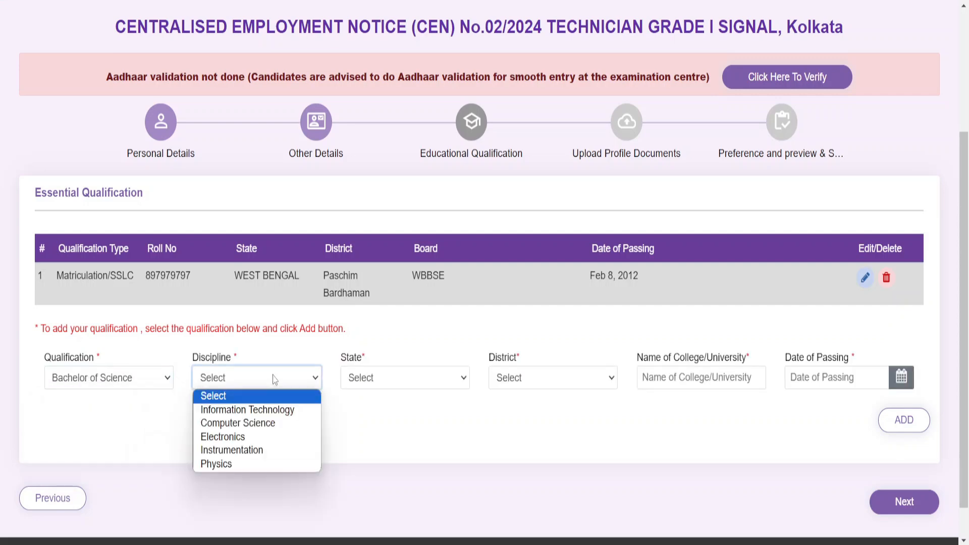
{"action": "left_click", "coordinate": [279, 422]}
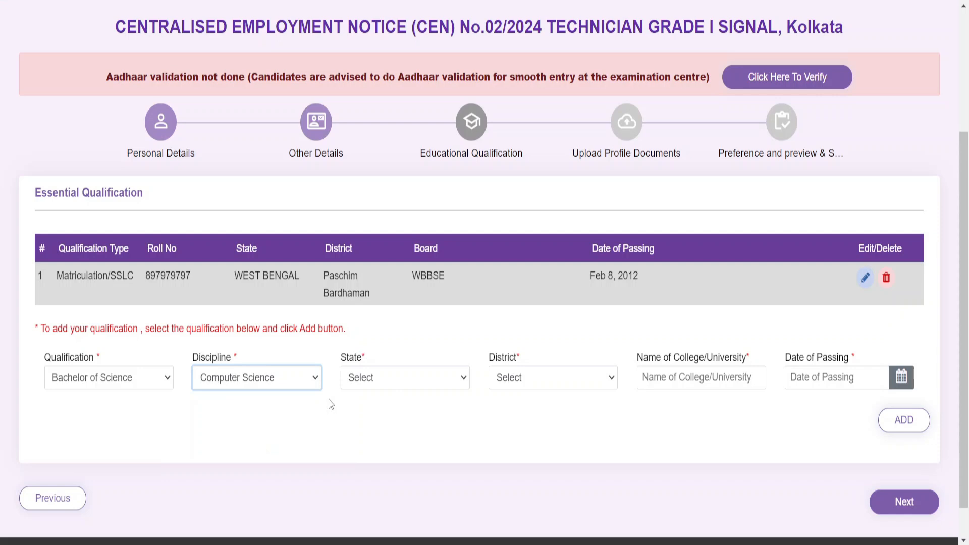
{"action": "left_click", "coordinate": [423, 380]}
{"action": "left_click", "coordinate": [434, 275]}
{"action": "left_click", "coordinate": [507, 378]}
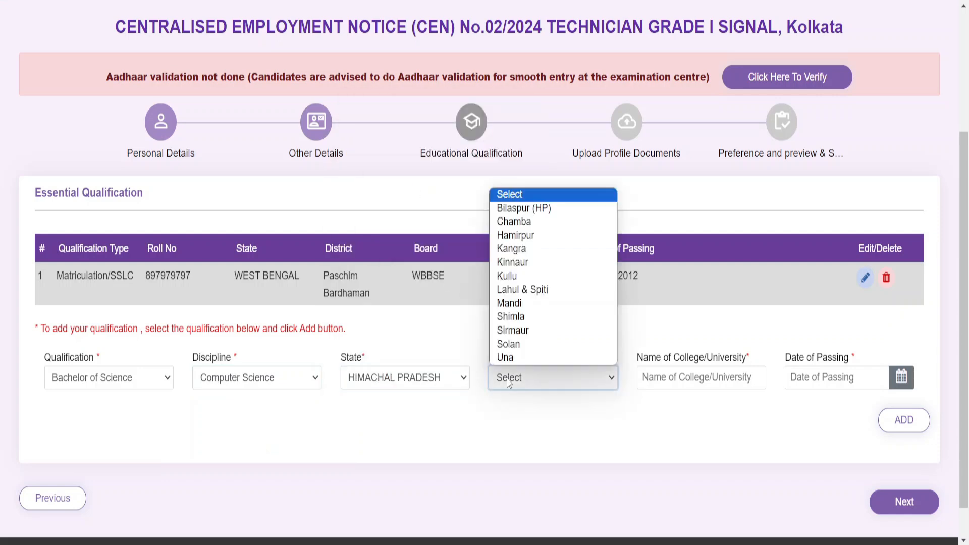
{"action": "left_click", "coordinate": [524, 331]}
{"action": "left_click", "coordinate": [671, 376]}
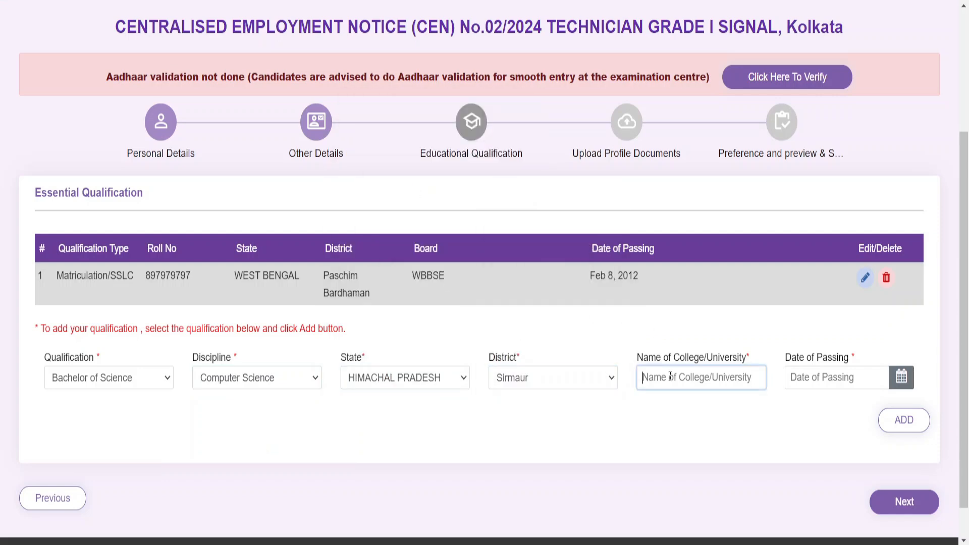
{"action": "type", "text": "GHJ"}
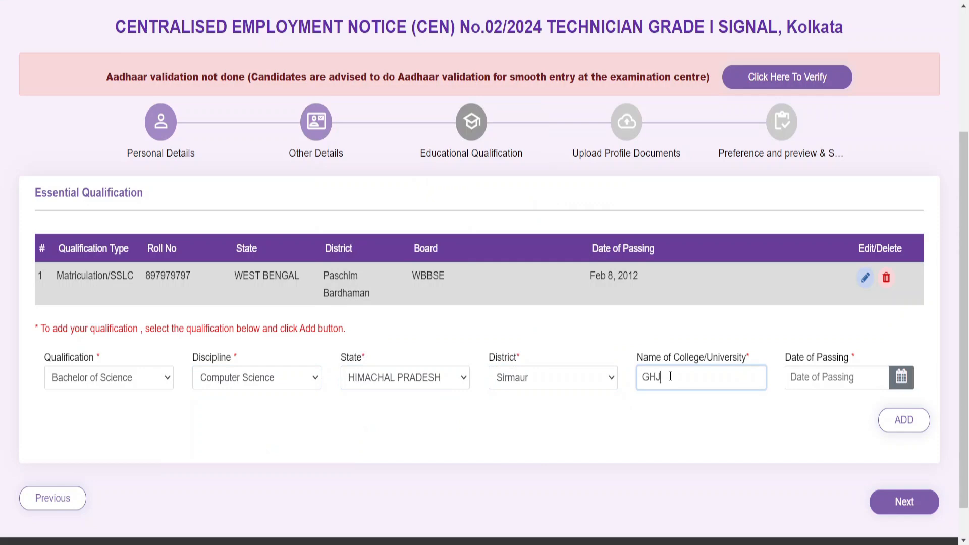
Set the passing date to 21 Feb 2018, add the qualification, and continue to document upload
{"action": "left_click", "coordinate": [902, 377]}
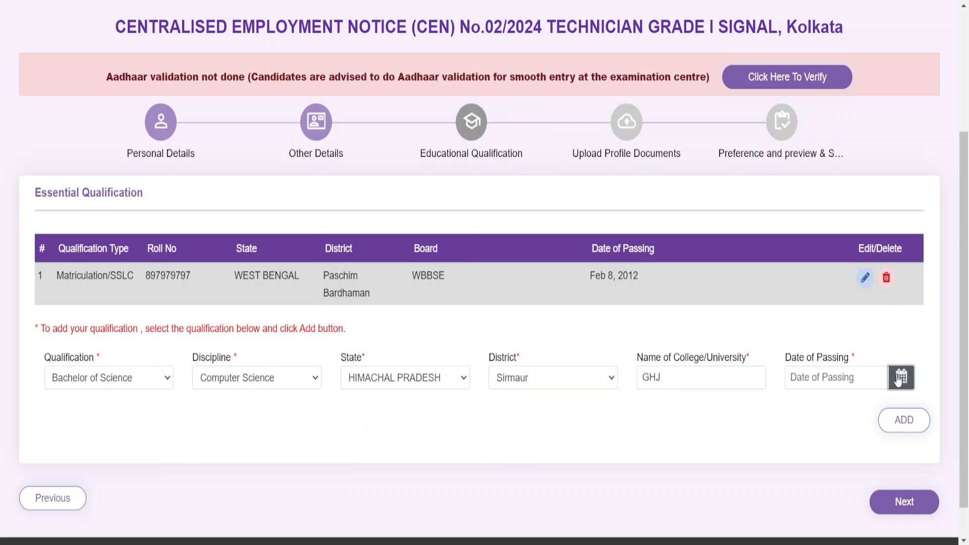
{"action": "left_click", "coordinate": [858, 180]}
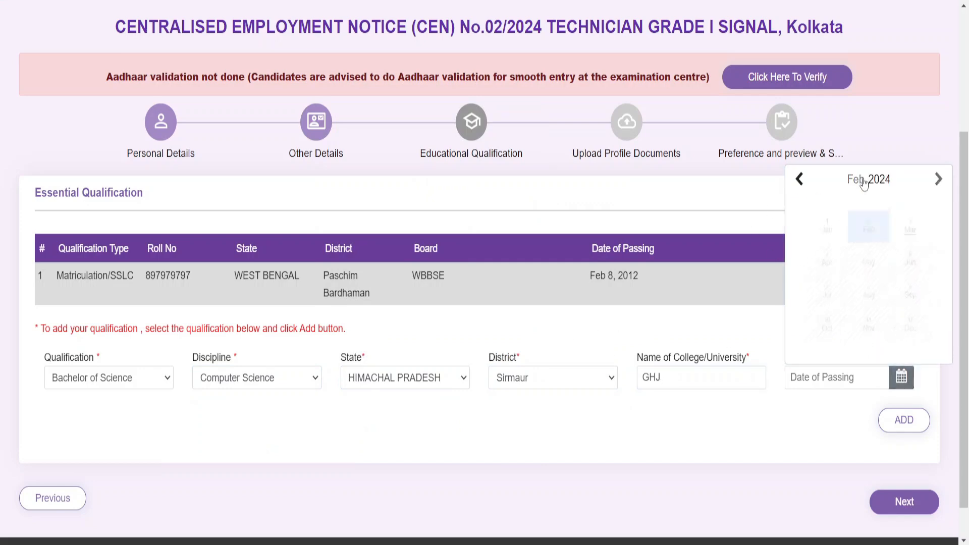
{"action": "left_click", "coordinate": [843, 221]}
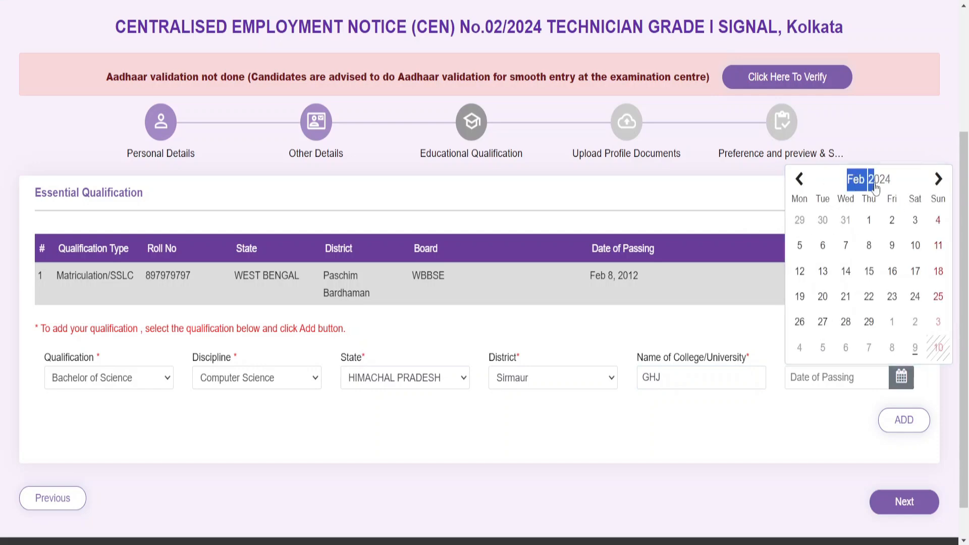
{"action": "left_click", "coordinate": [874, 185]}
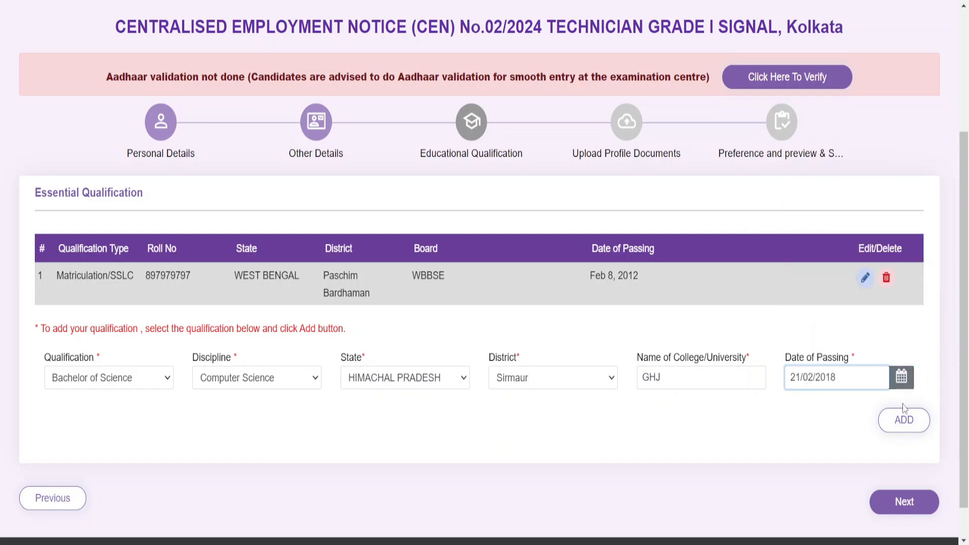
{"action": "left_click", "coordinate": [904, 421]}
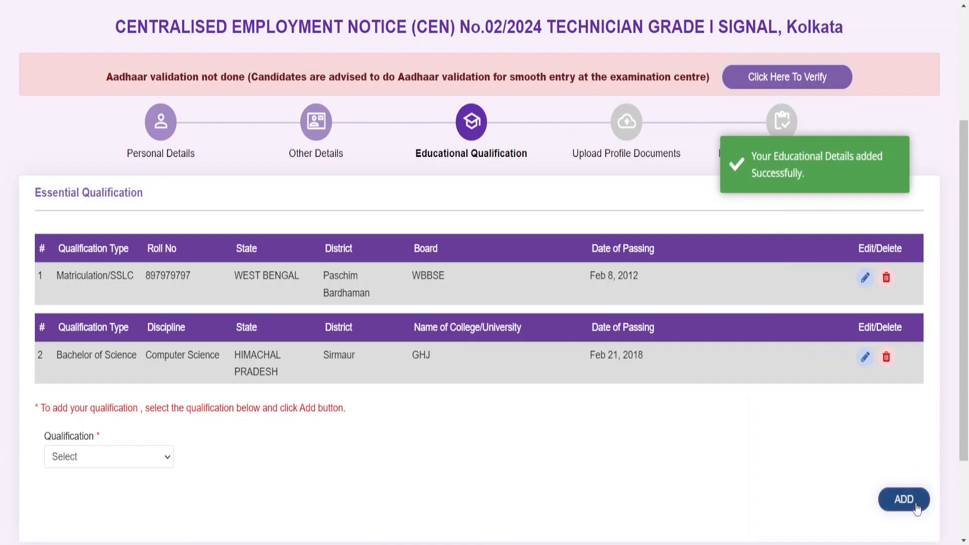
{"action": "scroll", "coordinate": [911, 500], "scroll_direction": "down", "scroll_amount": 2}
{"action": "left_click", "coordinate": [904, 462]}
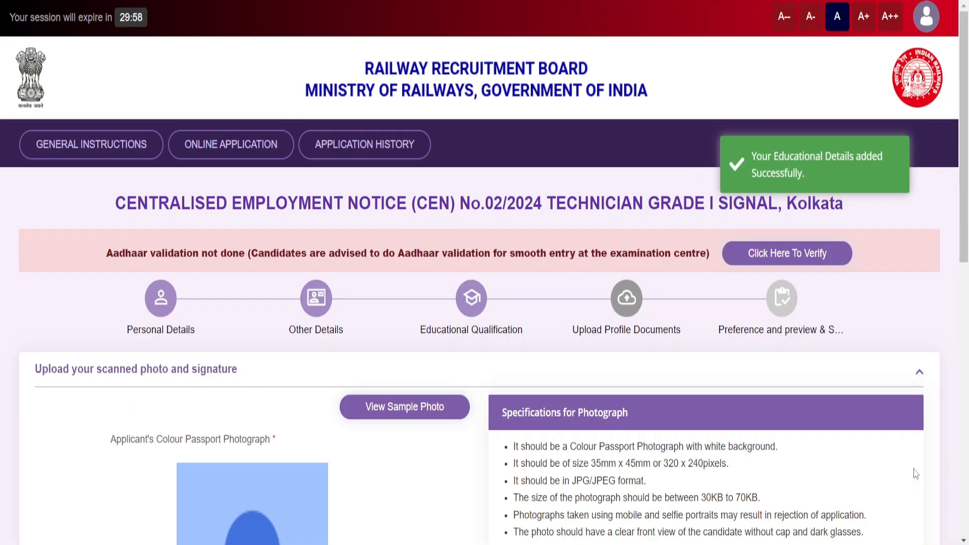
Look at the sample passport photos, then close them
{"action": "scroll", "coordinate": [913, 471], "scroll_direction": "down", "scroll_amount": 2}
{"action": "scroll", "coordinate": [914, 469], "scroll_direction": "down", "scroll_amount": 6}
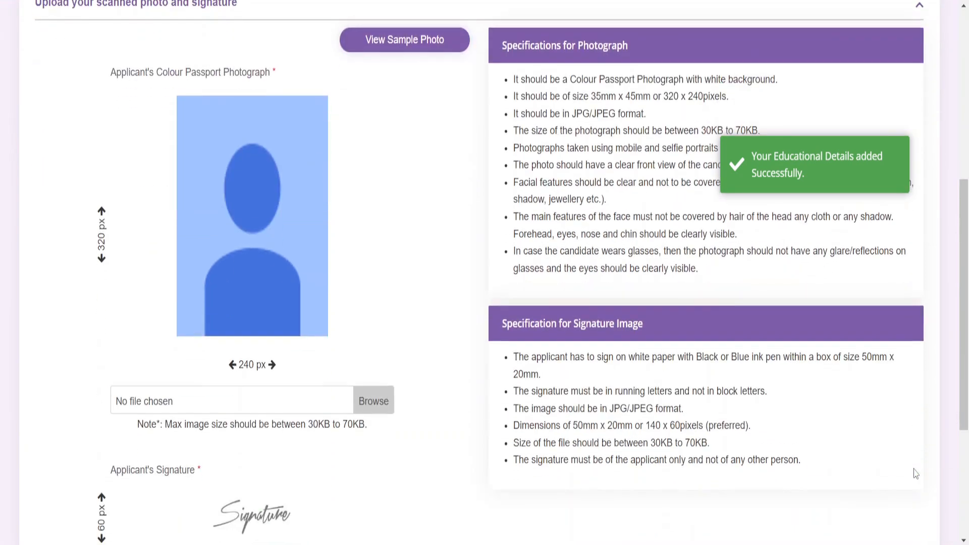
{"action": "scroll", "coordinate": [916, 474], "scroll_direction": "up", "scroll_amount": 2}
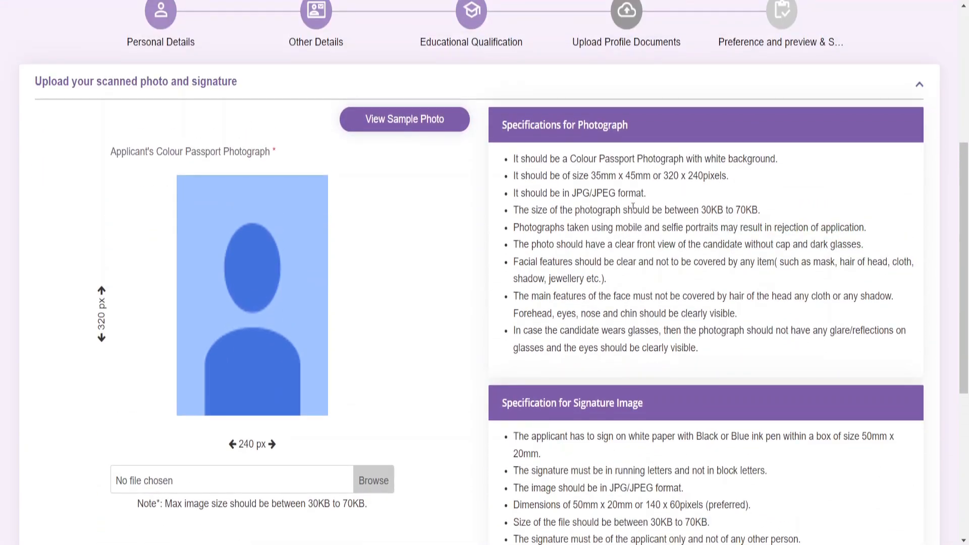
{"action": "left_click", "coordinate": [409, 125]}
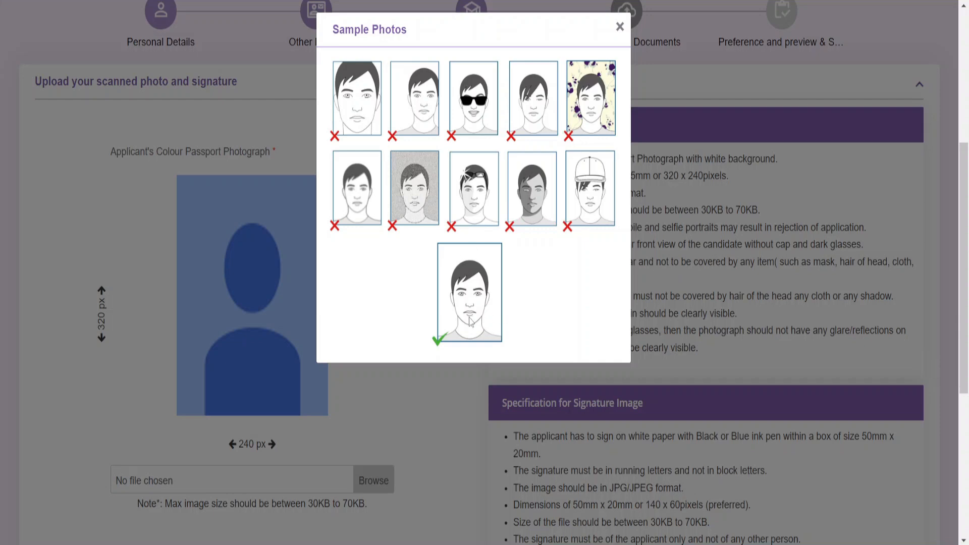
{"action": "left_click", "coordinate": [620, 27]}
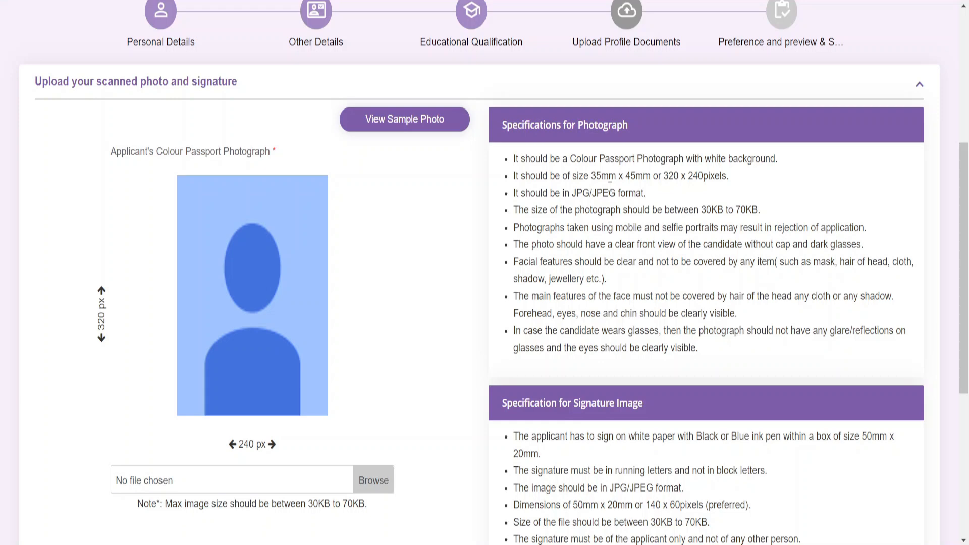
Upload the photograph and signature files (images.jpg) and save them
{"action": "scroll", "coordinate": [610, 186], "scroll_direction": "down", "scroll_amount": 5}
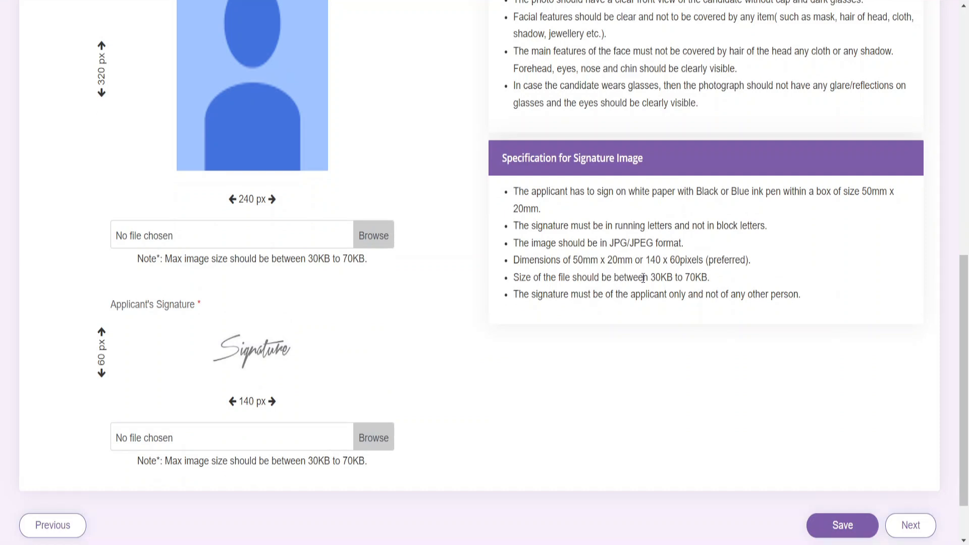
{"action": "scroll", "coordinate": [644, 278], "scroll_direction": "up", "scroll_amount": 3}
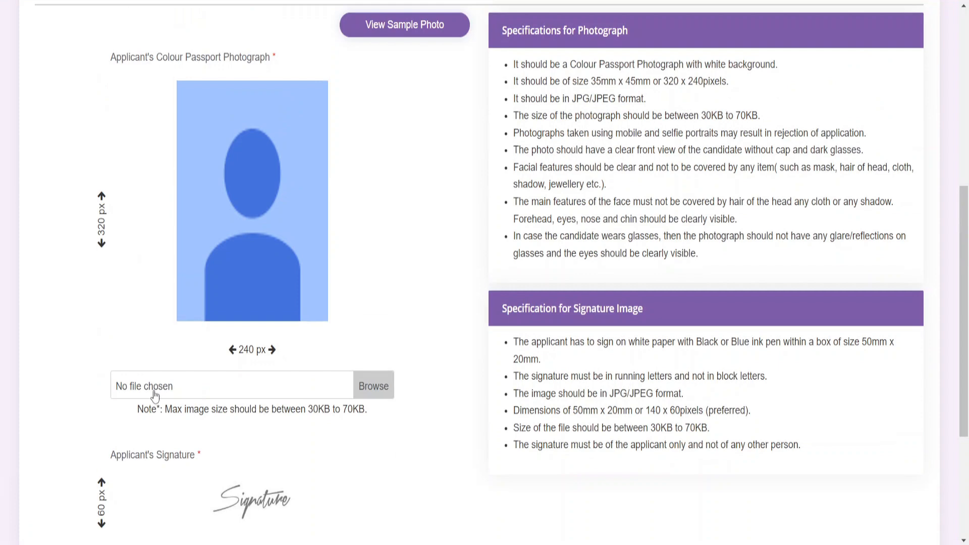
{"action": "left_click", "coordinate": [156, 395]}
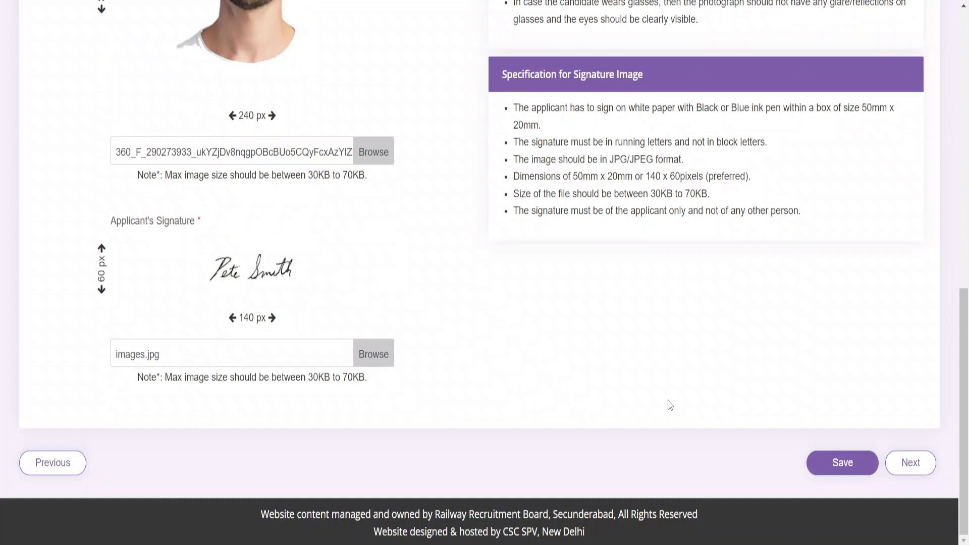
{"action": "left_click", "coordinate": [861, 467]}
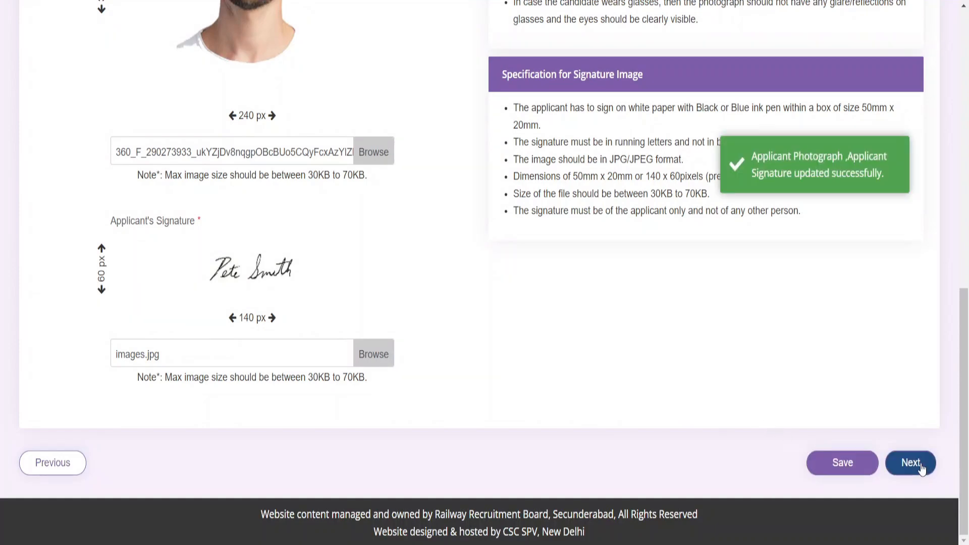
Rank METRO, SER, then ER Technician Grade I Signal posts as preferences
{"action": "left_click", "coordinate": [911, 464]}
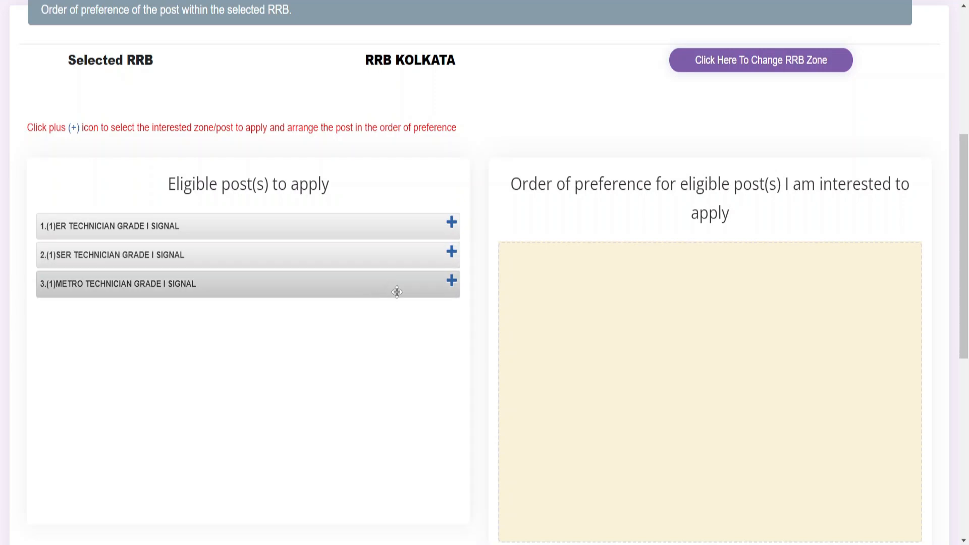
{"action": "left_click", "coordinate": [452, 281]}
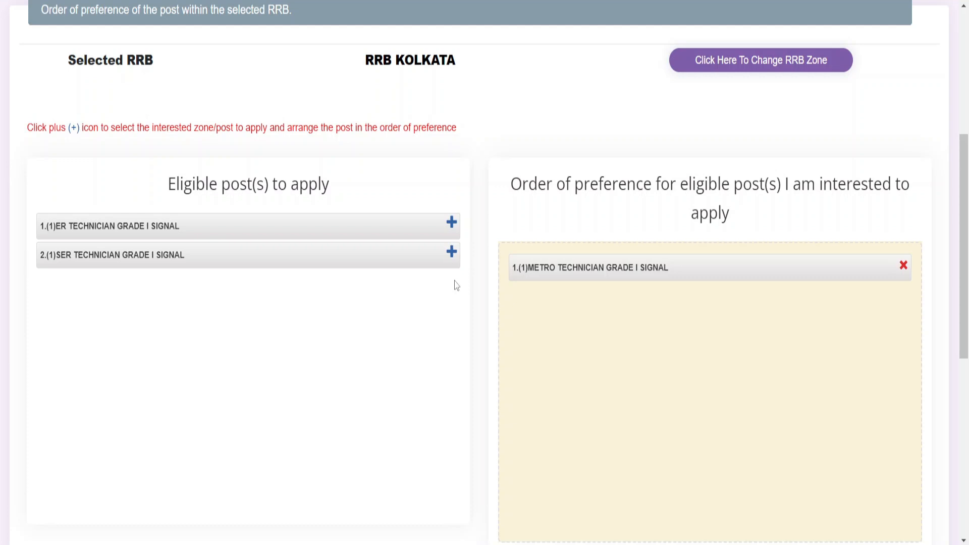
{"action": "left_click", "coordinate": [452, 224]}
{"action": "left_click", "coordinate": [452, 225]}
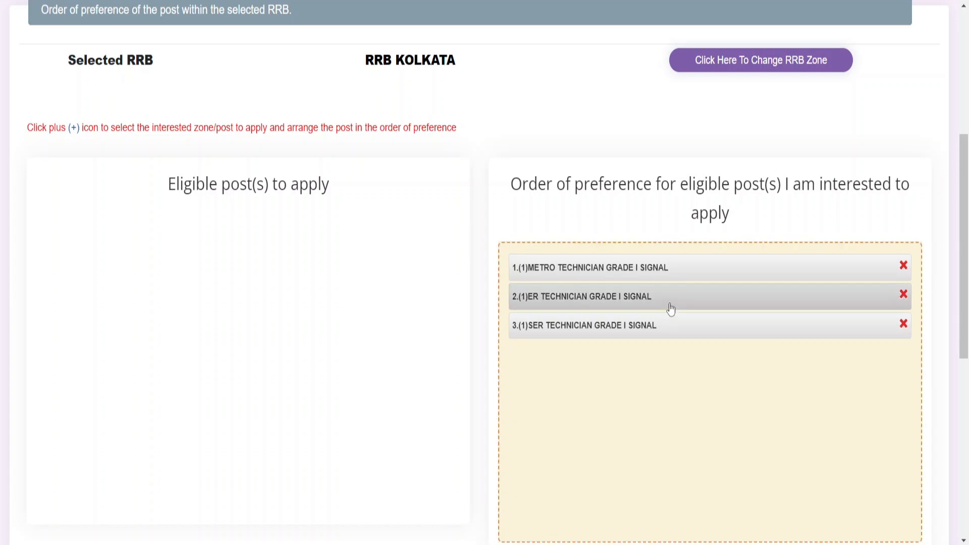
{"action": "left_click_drag", "start_coordinate": [671, 309], "coordinate": [696, 326]}
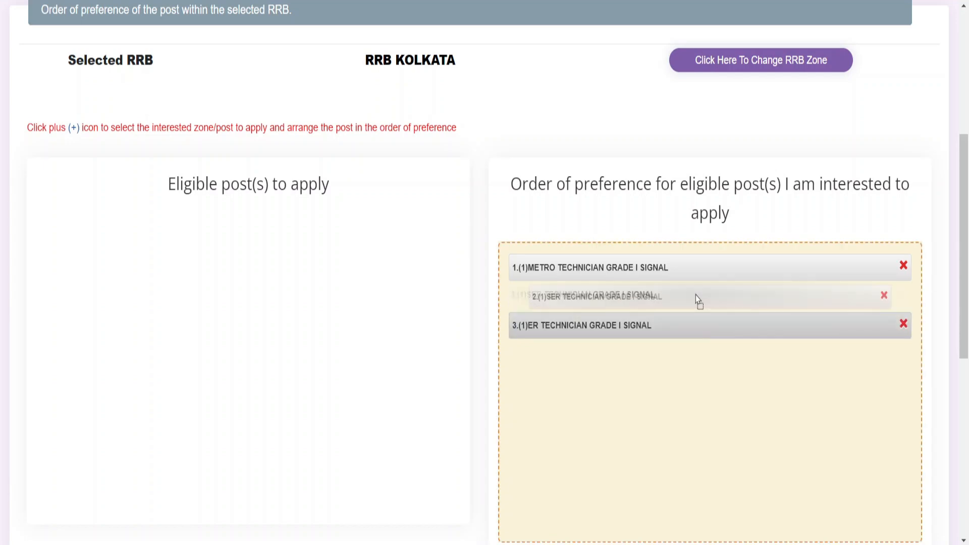
Tick the preference-order confirmation and enter 'FJHYJJGHJH' as the place
{"action": "scroll", "coordinate": [624, 371], "scroll_direction": "down", "scroll_amount": 5}
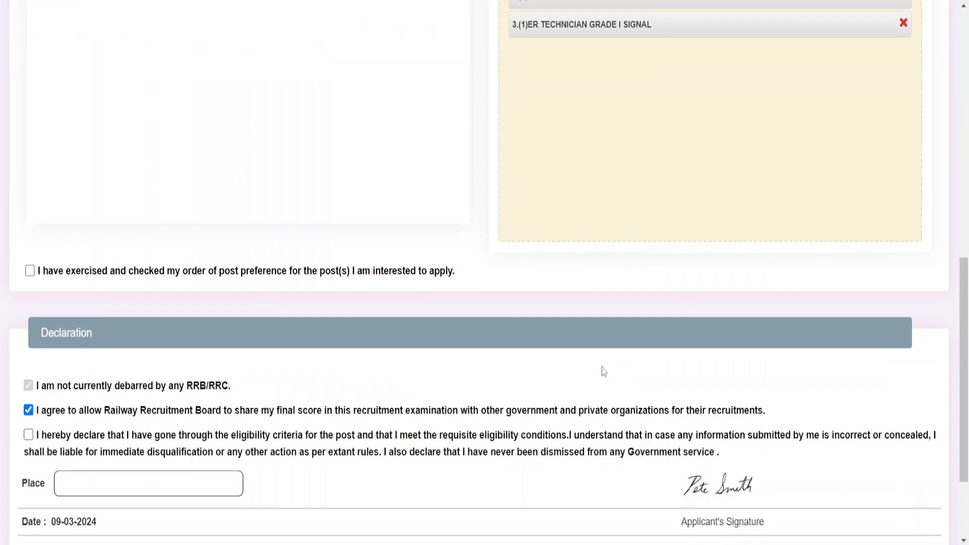
{"action": "left_click", "coordinate": [30, 270]}
{"action": "scroll", "coordinate": [127, 346], "scroll_direction": "down", "scroll_amount": 3}
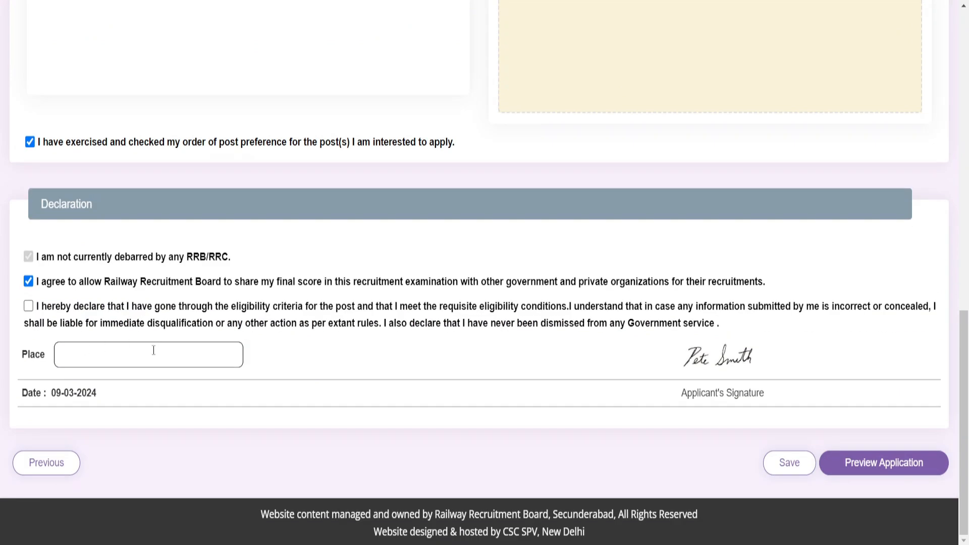
{"action": "type", "text": "FJHYJJGHJH"}
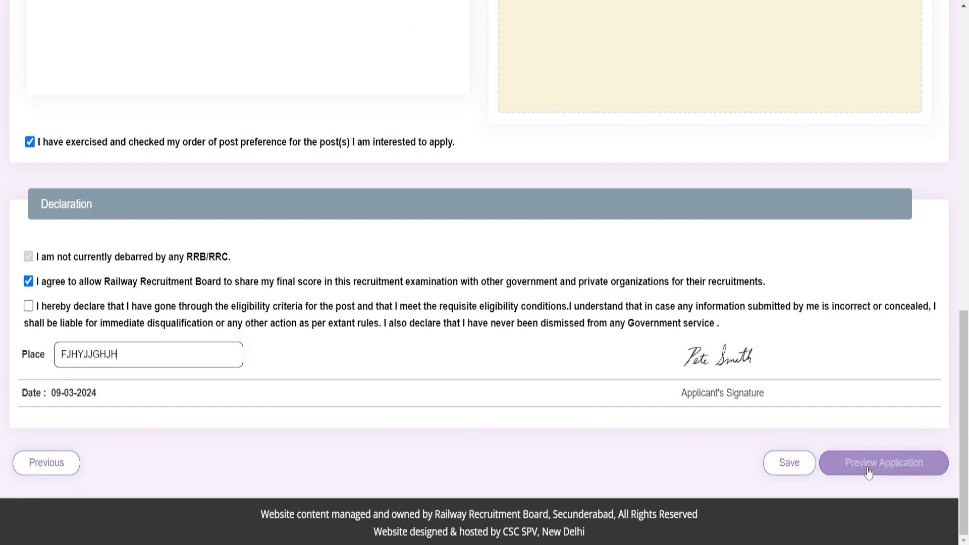
Preview and submit the Technician Grade I Signal application, confirming final submission
{"action": "left_click", "coordinate": [874, 463]}
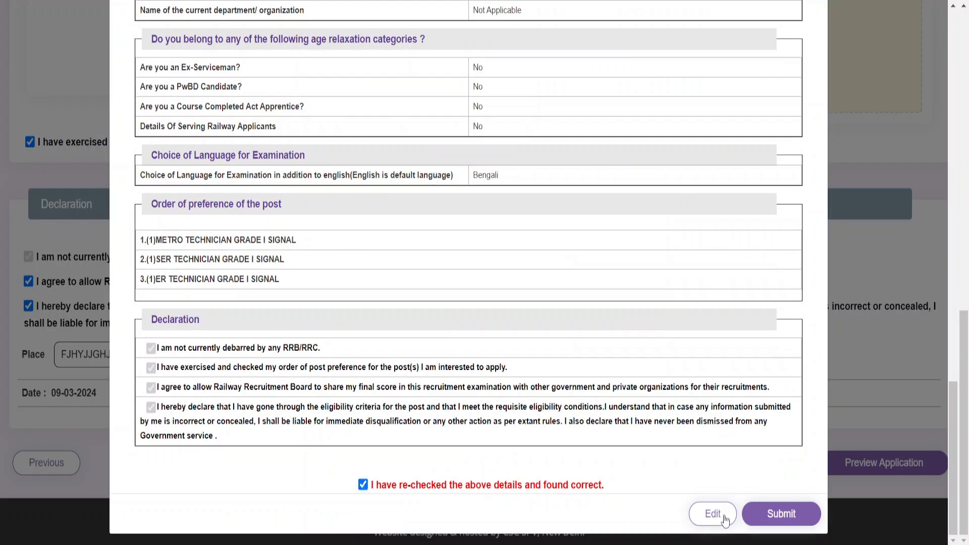
{"action": "left_click", "coordinate": [779, 514]}
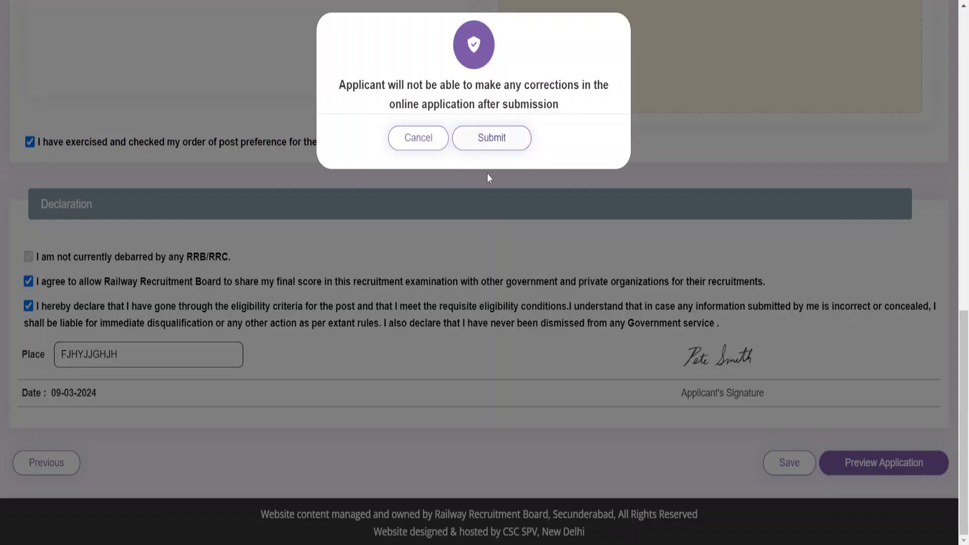
{"action": "left_click", "coordinate": [498, 143]}
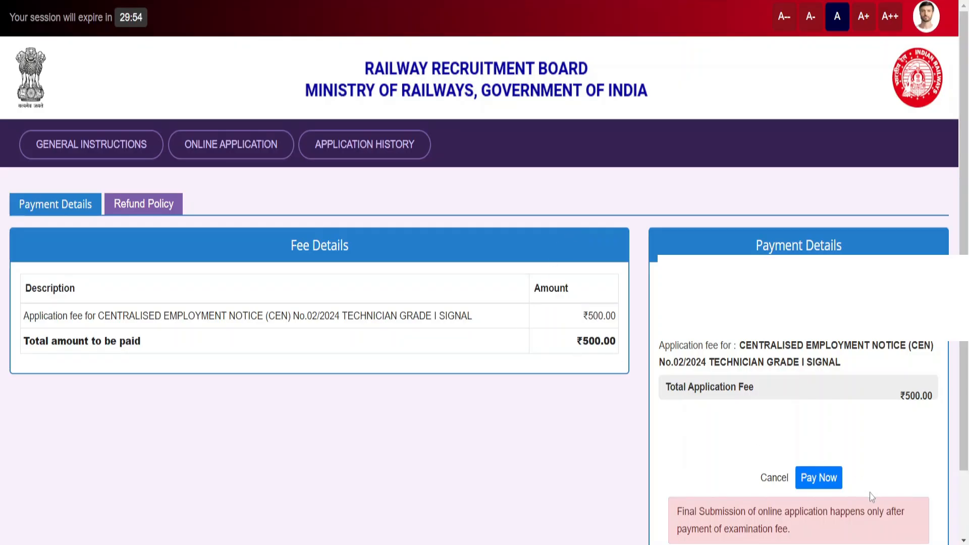
Start the fee payment, accept the refund terms, and proceed to online payment
{"action": "left_click", "coordinate": [831, 480]}
{"action": "left_click", "coordinate": [246, 331]}
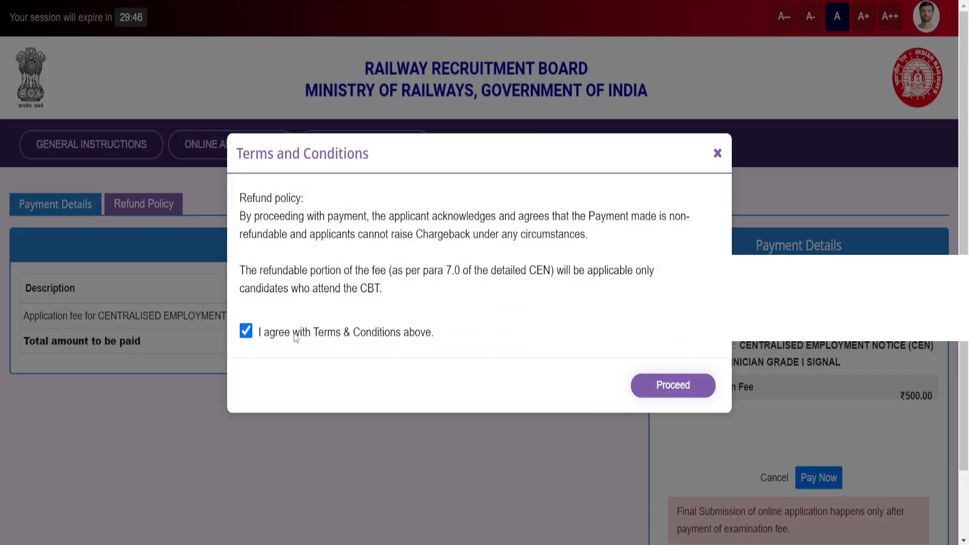
{"action": "left_click", "coordinate": [674, 387]}
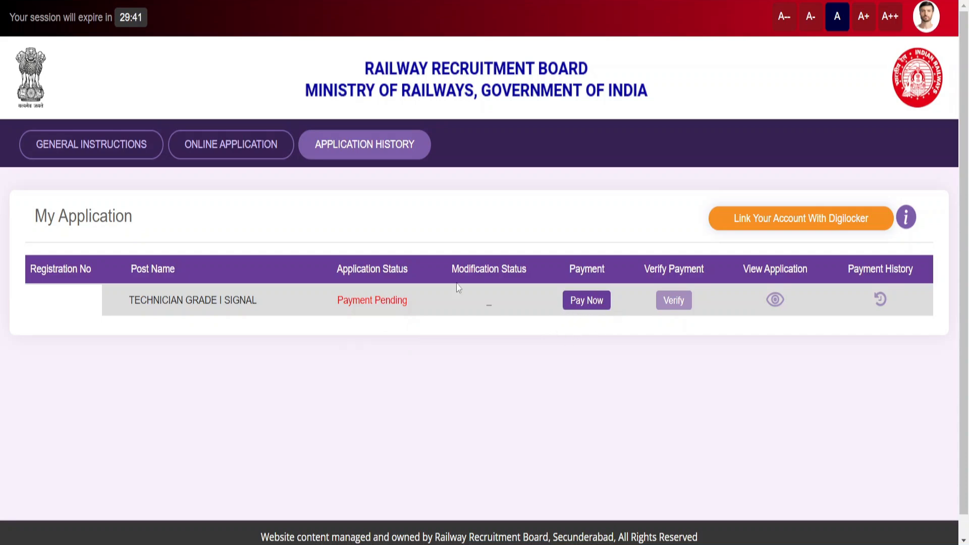
Choose RRB Kolkata for the Grade III notice and save through personal and other details
{"action": "left_click", "coordinate": [228, 156]}
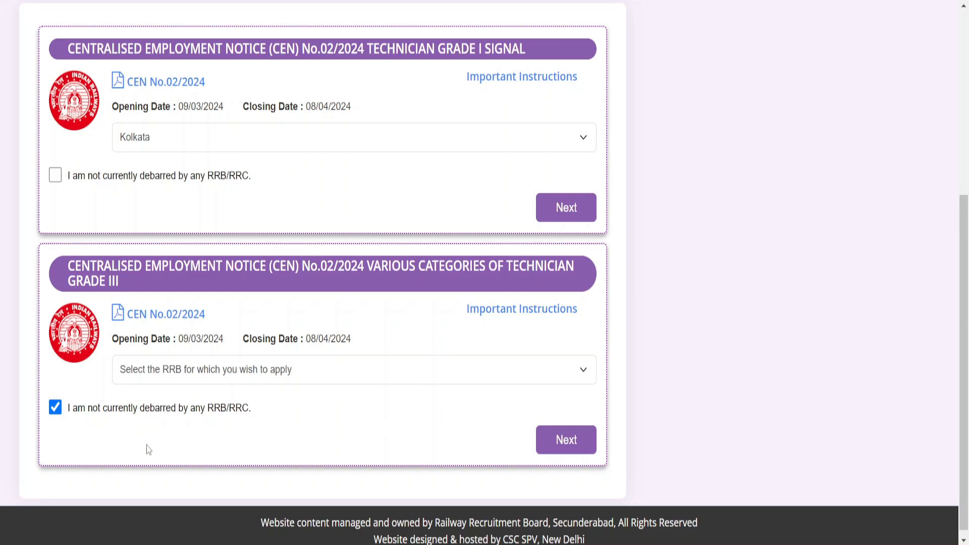
{"action": "left_click", "coordinate": [167, 374]}
{"action": "scroll", "coordinate": [188, 237], "scroll_direction": "down", "scroll_amount": 1}
{"action": "left_click", "coordinate": [187, 225]}
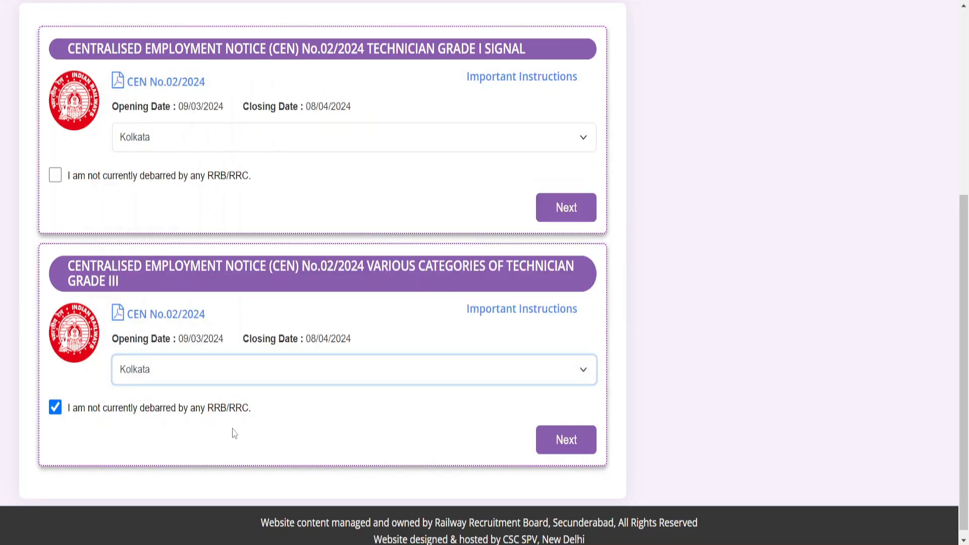
{"action": "left_click", "coordinate": [559, 451]}
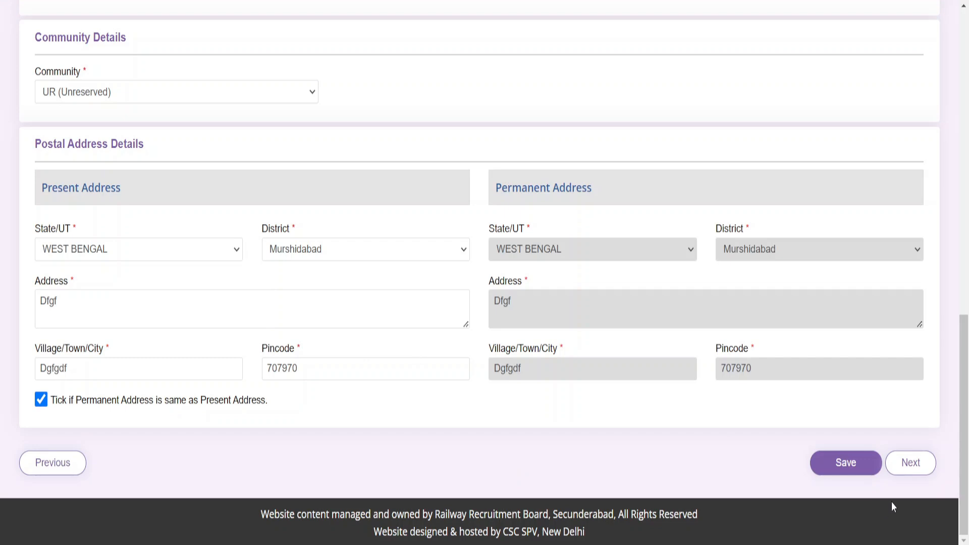
{"action": "left_click", "coordinate": [911, 463]}
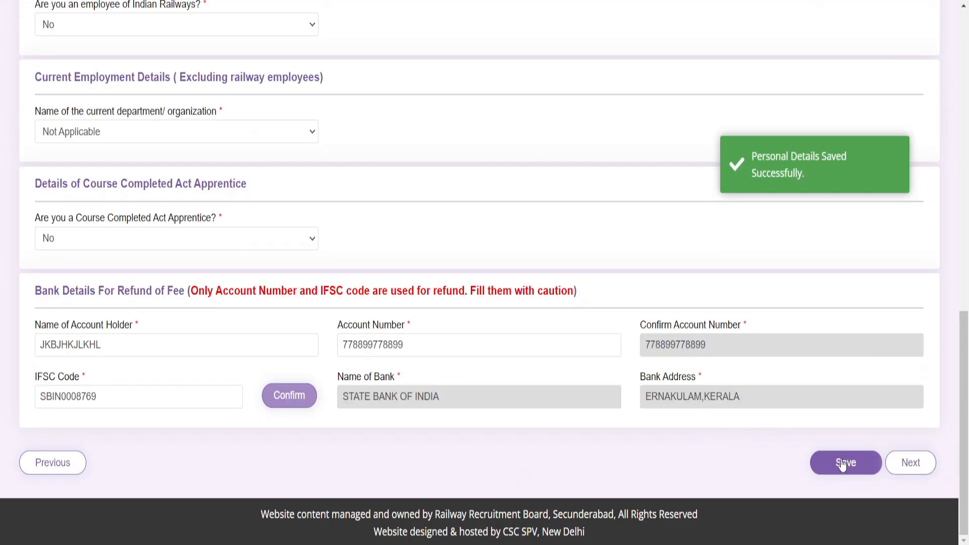
{"action": "left_click", "coordinate": [912, 465]}
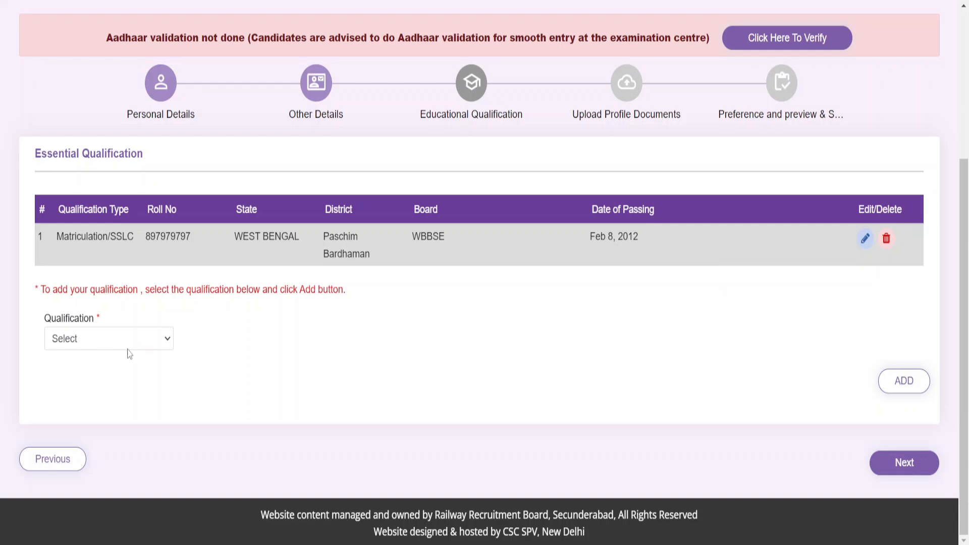
Choose 10+2 in Physics and Mathematics, Lakshadweep state and district, with board DGDFG
{"action": "left_click", "coordinate": [142, 343]}
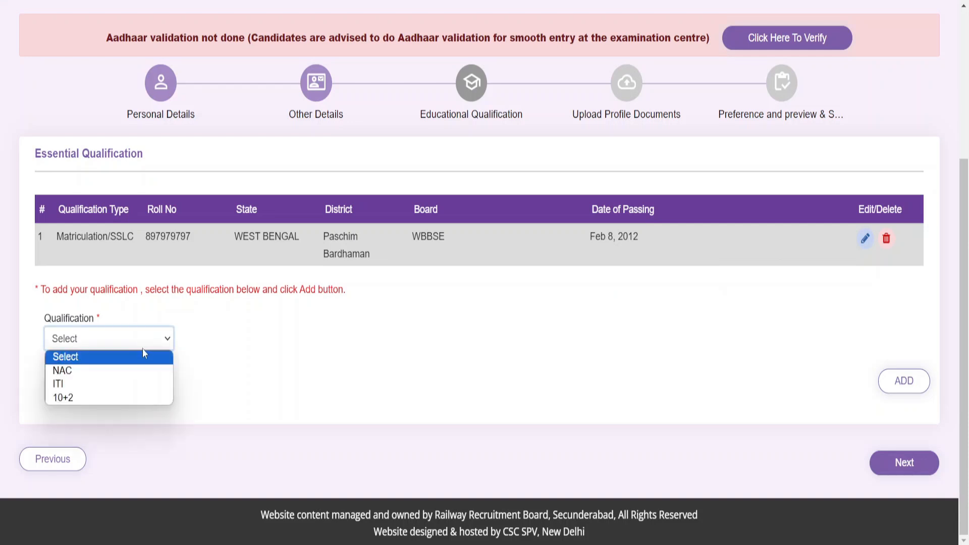
{"action": "left_click", "coordinate": [133, 399]}
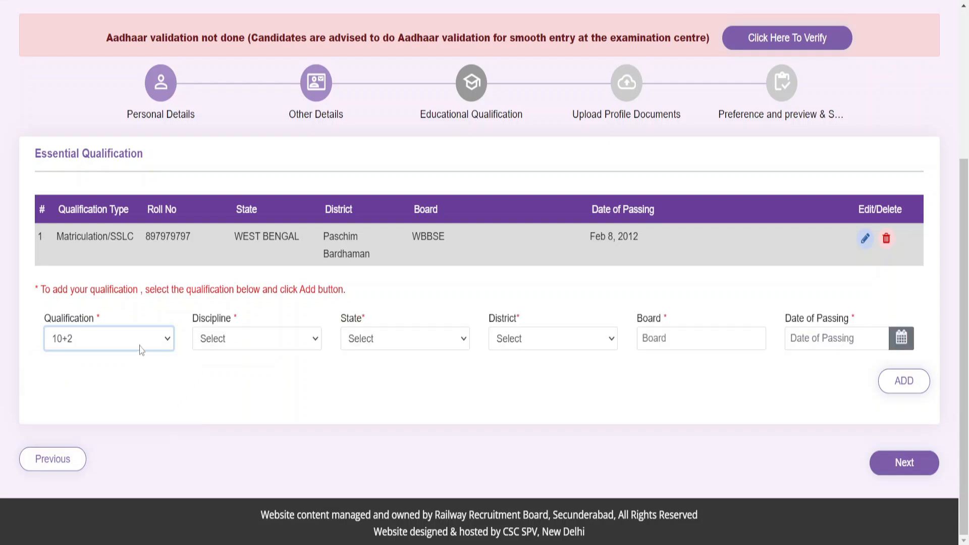
{"action": "left_click", "coordinate": [238, 348]}
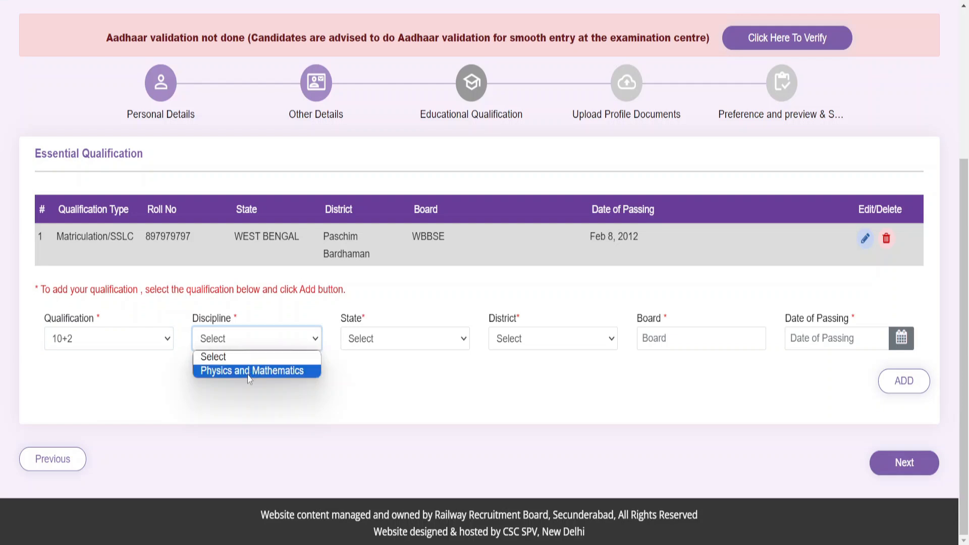
{"action": "left_click", "coordinate": [275, 376]}
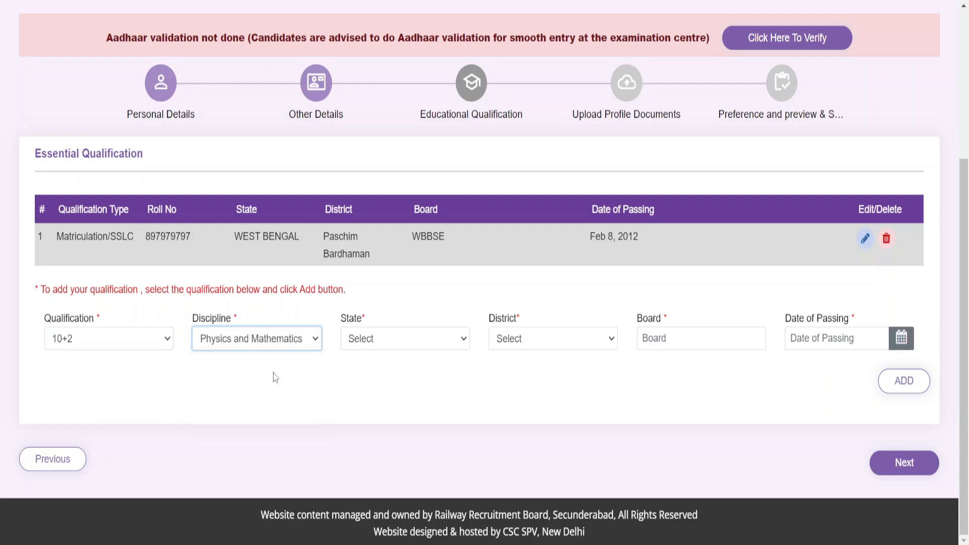
{"action": "left_click", "coordinate": [376, 351]}
{"action": "left_click", "coordinate": [378, 308]}
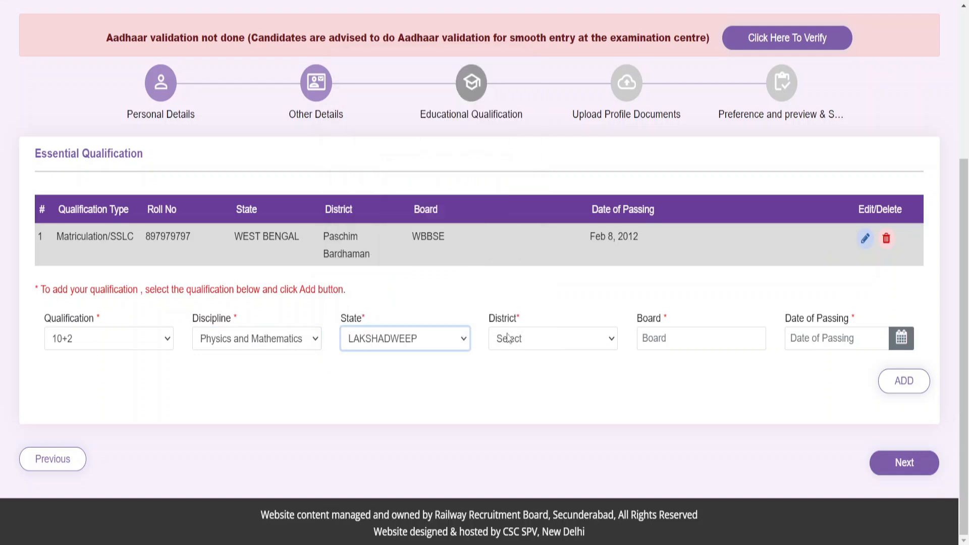
{"action": "left_click", "coordinate": [525, 345]}
{"action": "left_click", "coordinate": [545, 368]}
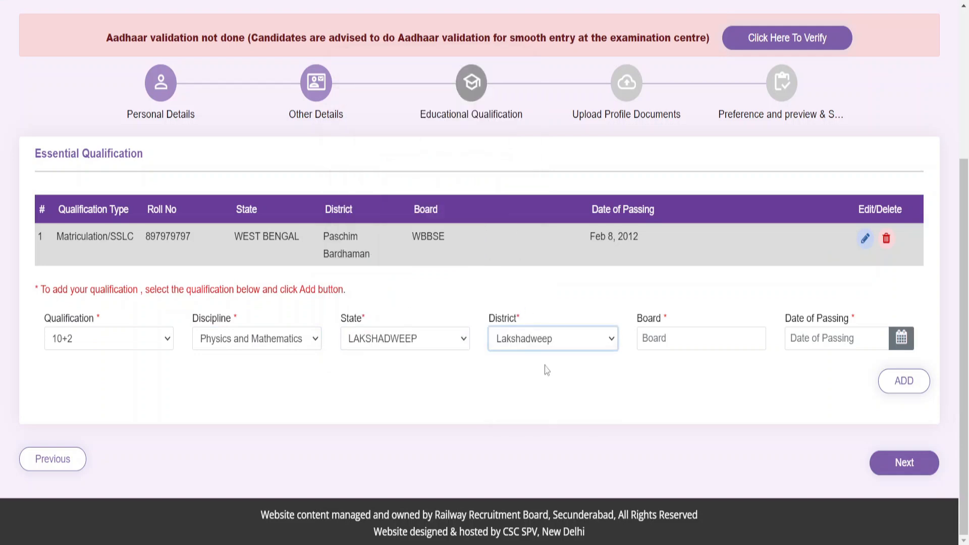
{"action": "left_click", "coordinate": [693, 333]}
{"action": "type", "text": "DGDFG"}
Set the passing date to 23 Feb 2017, add the qualification, and continue to profile documents
{"action": "left_click", "coordinate": [902, 338]}
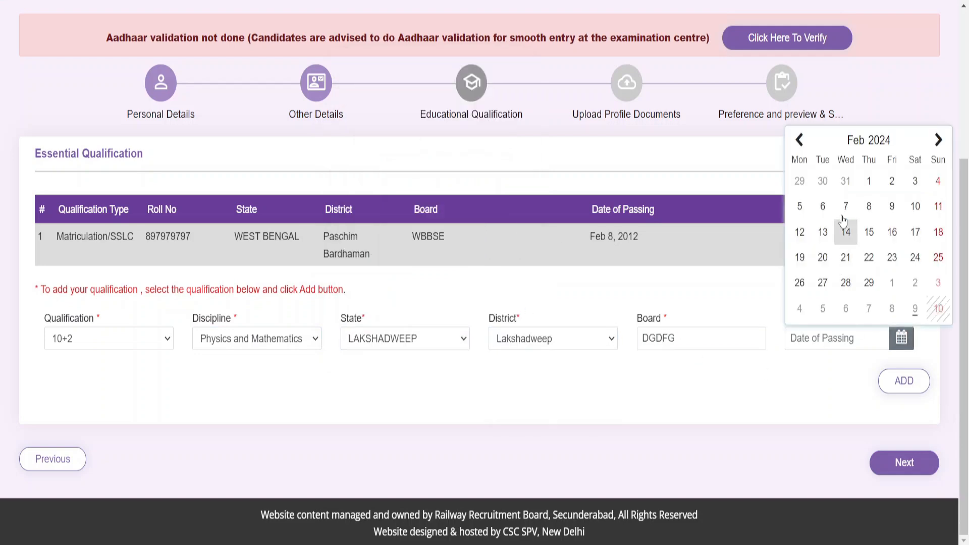
{"action": "left_click", "coordinate": [855, 143]}
{"action": "left_click", "coordinate": [800, 141]}
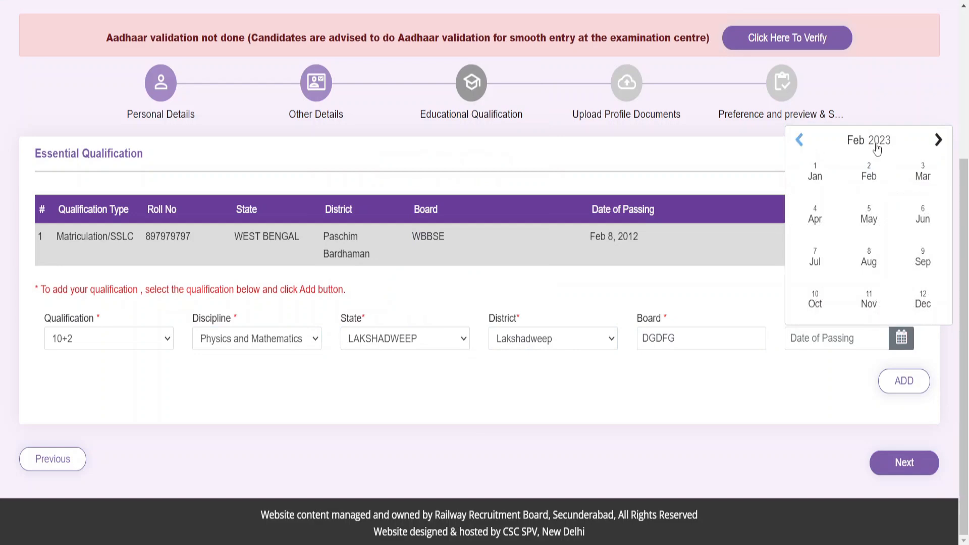
{"action": "left_click", "coordinate": [869, 140]}
{"action": "left_click", "coordinate": [838, 201]}
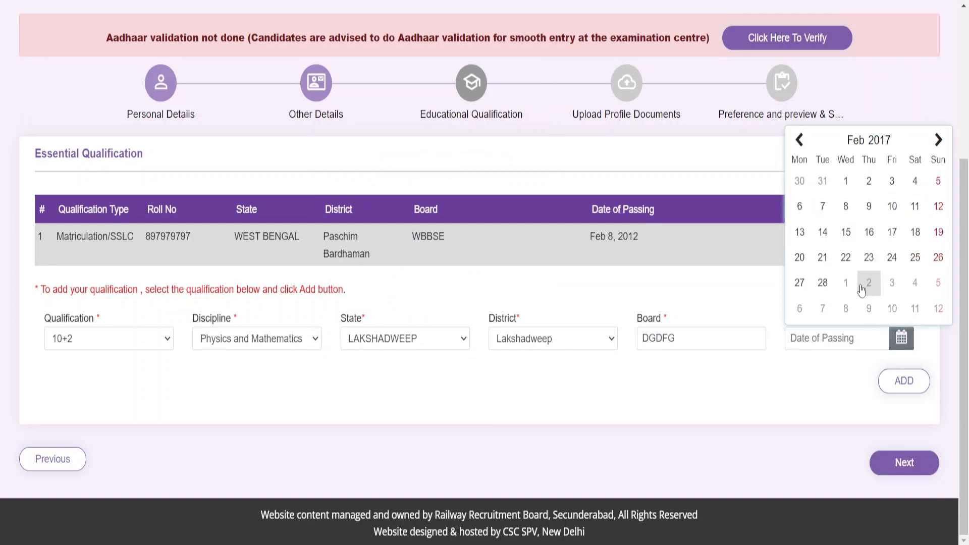
{"action": "left_click", "coordinate": [869, 253]}
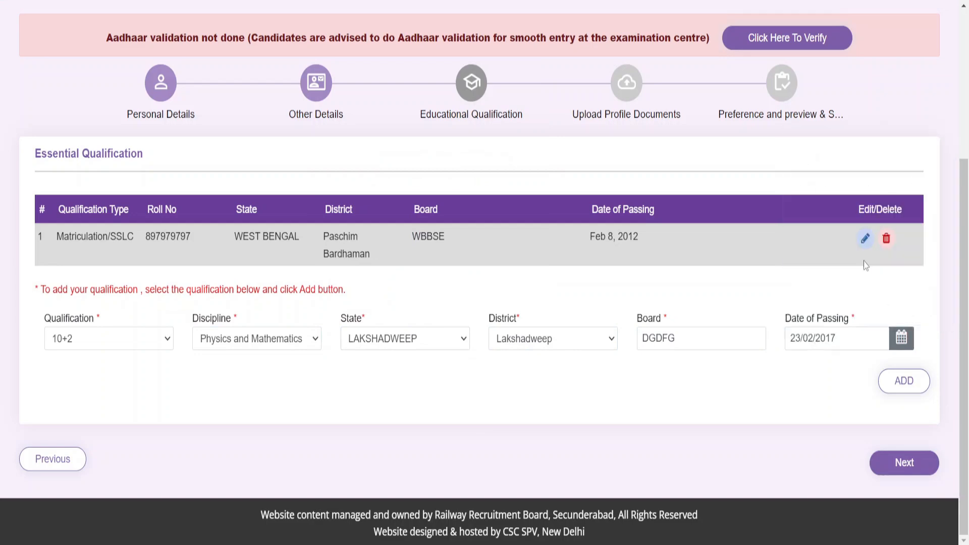
{"action": "left_click", "coordinate": [903, 382]}
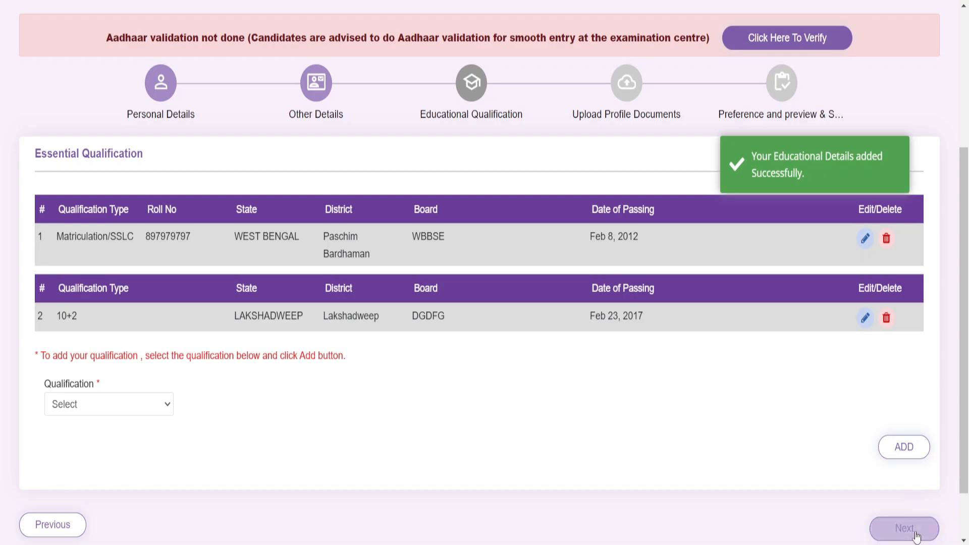
{"action": "left_click", "coordinate": [916, 536]}
Move past the profile documents page to the post preference list
{"action": "scroll", "coordinate": [628, 439], "scroll_direction": "down", "scroll_amount": 7}
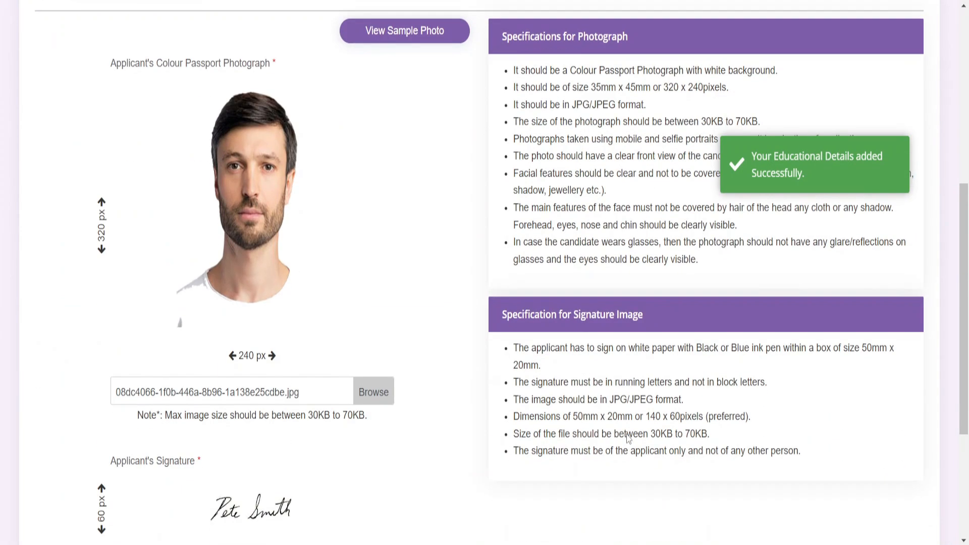
{"action": "scroll", "coordinate": [628, 439], "scroll_direction": "down", "scroll_amount": 4}
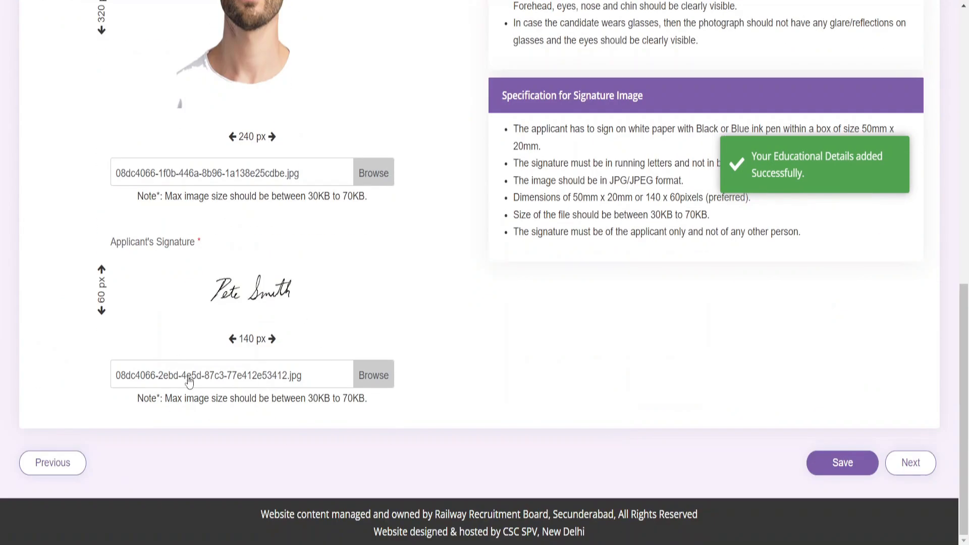
{"action": "left_click", "coordinate": [916, 473]}
{"action": "scroll", "coordinate": [641, 428], "scroll_direction": "down", "scroll_amount": 4}
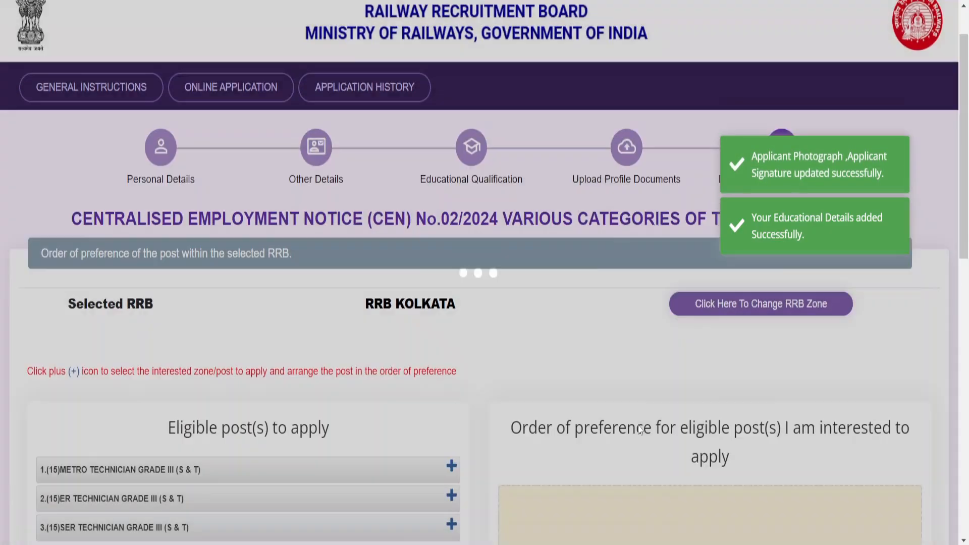
{"action": "scroll", "coordinate": [640, 429], "scroll_direction": "down", "scroll_amount": 2}
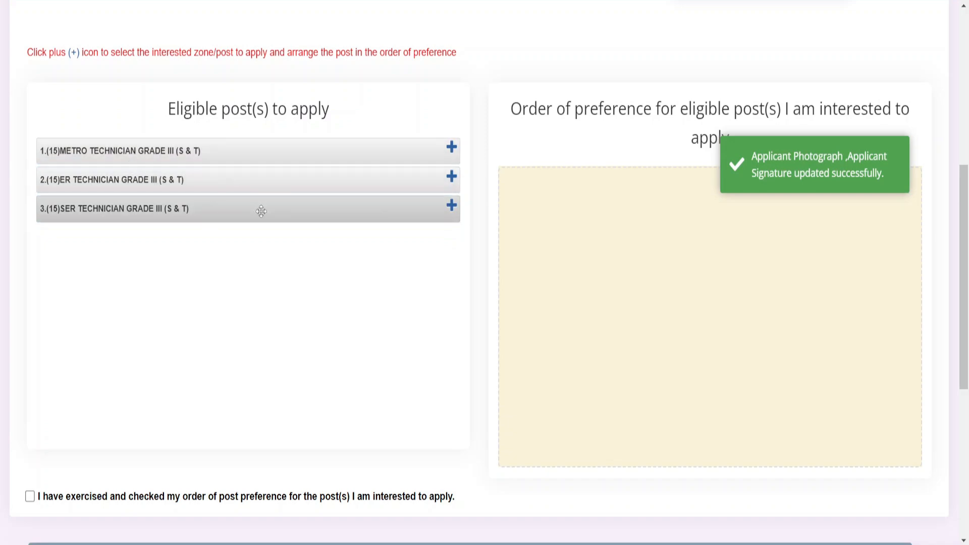
Add METRO, SER, then ER Technician Grade III (S & T) posts in that order
{"action": "left_click", "coordinate": [454, 153]}
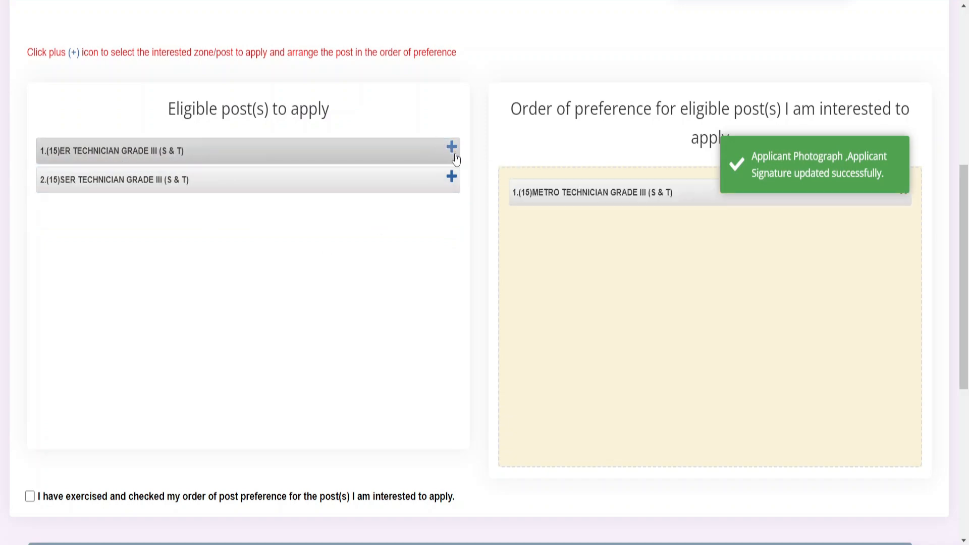
{"action": "left_click", "coordinate": [450, 178]}
{"action": "left_click", "coordinate": [452, 160]}
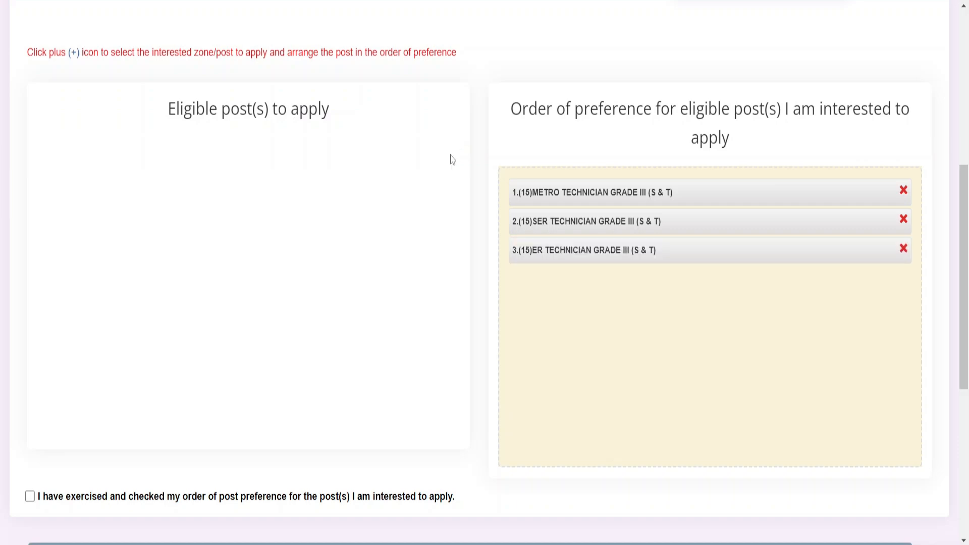
{"action": "scroll", "coordinate": [493, 314], "scroll_direction": "down", "scroll_amount": 5}
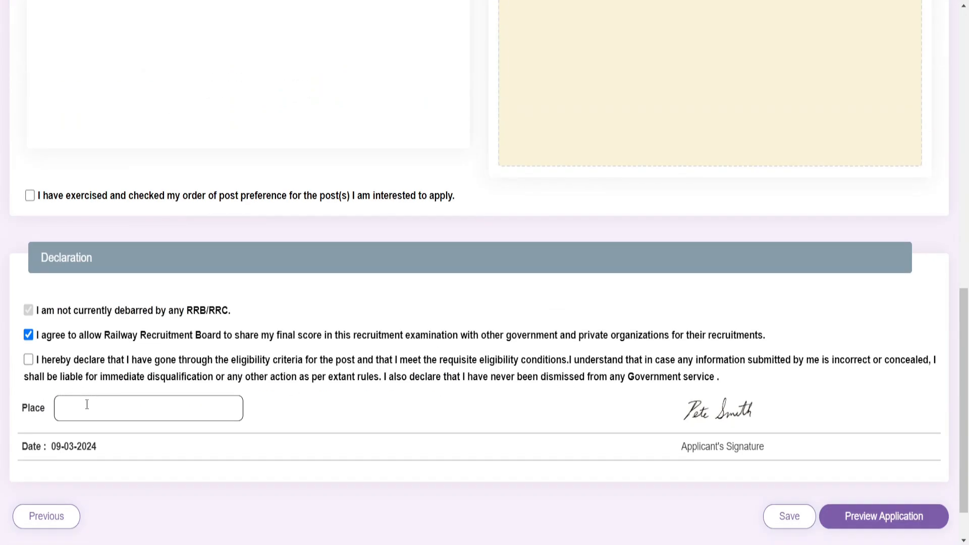